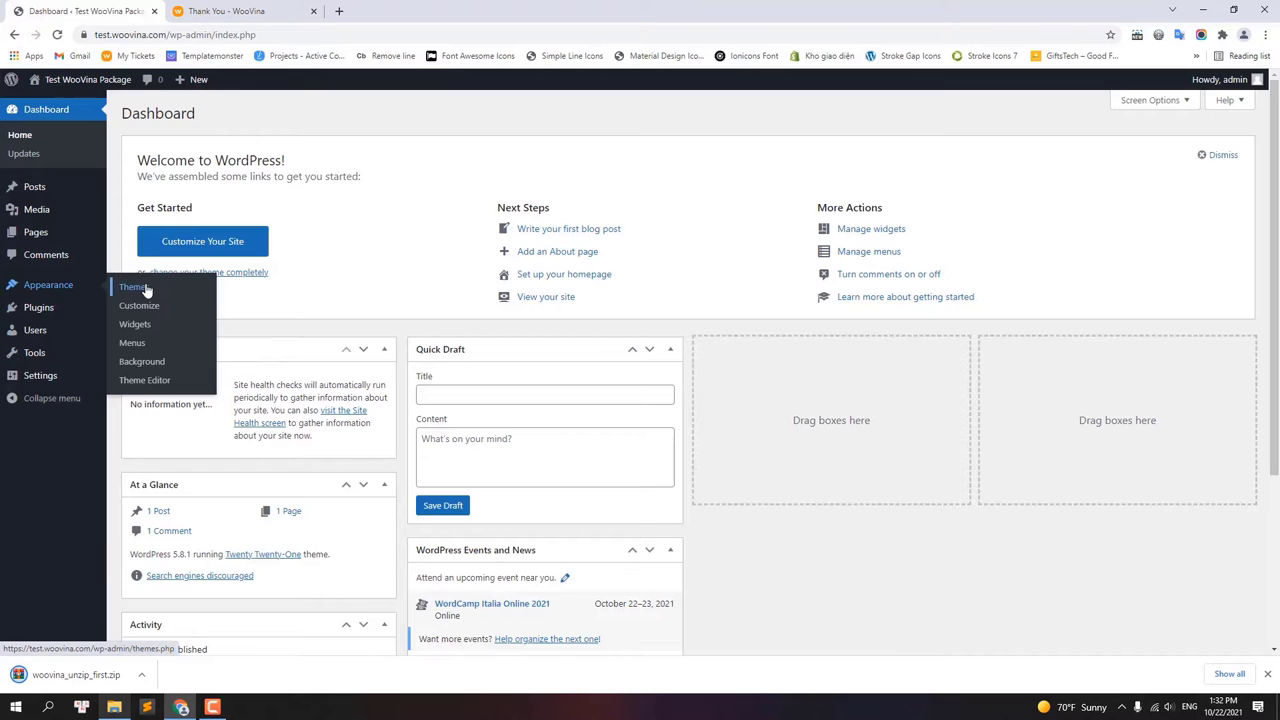
# Install the WooVina theme by uploading woovina.zip from the Desktop, and activate it.
pyautogui.click(133, 287)
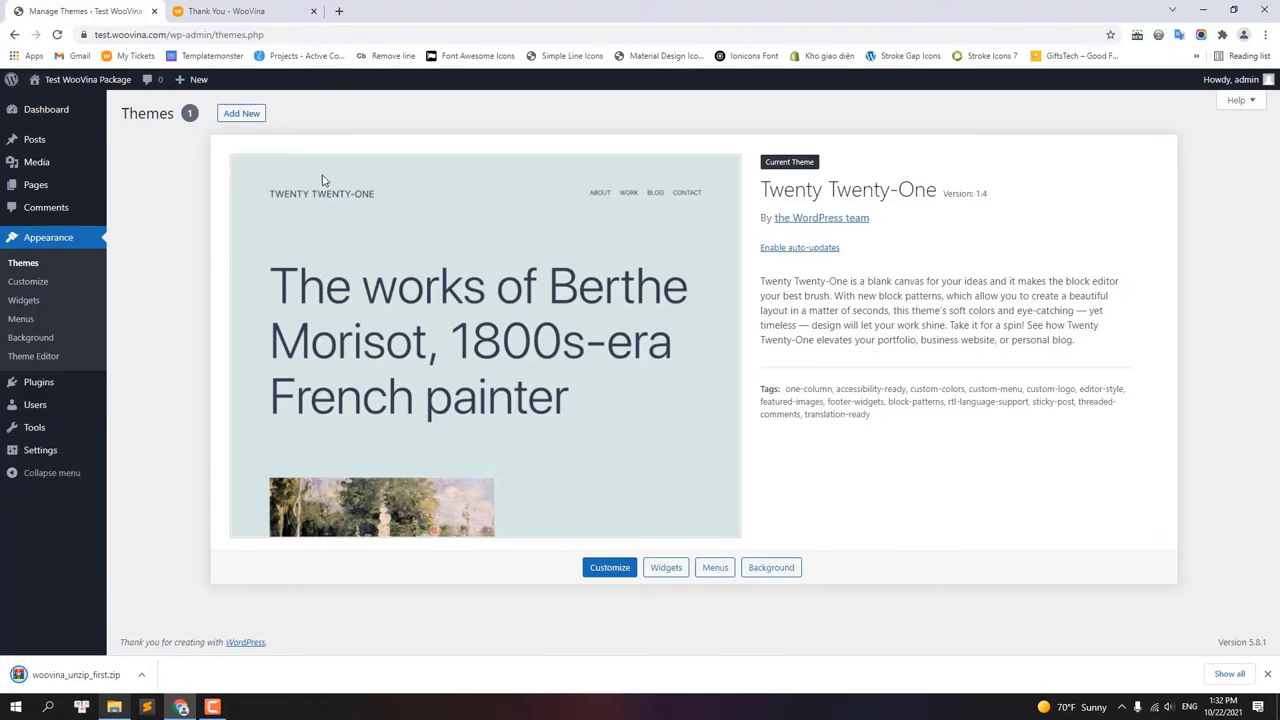
pyautogui.click(245, 113)
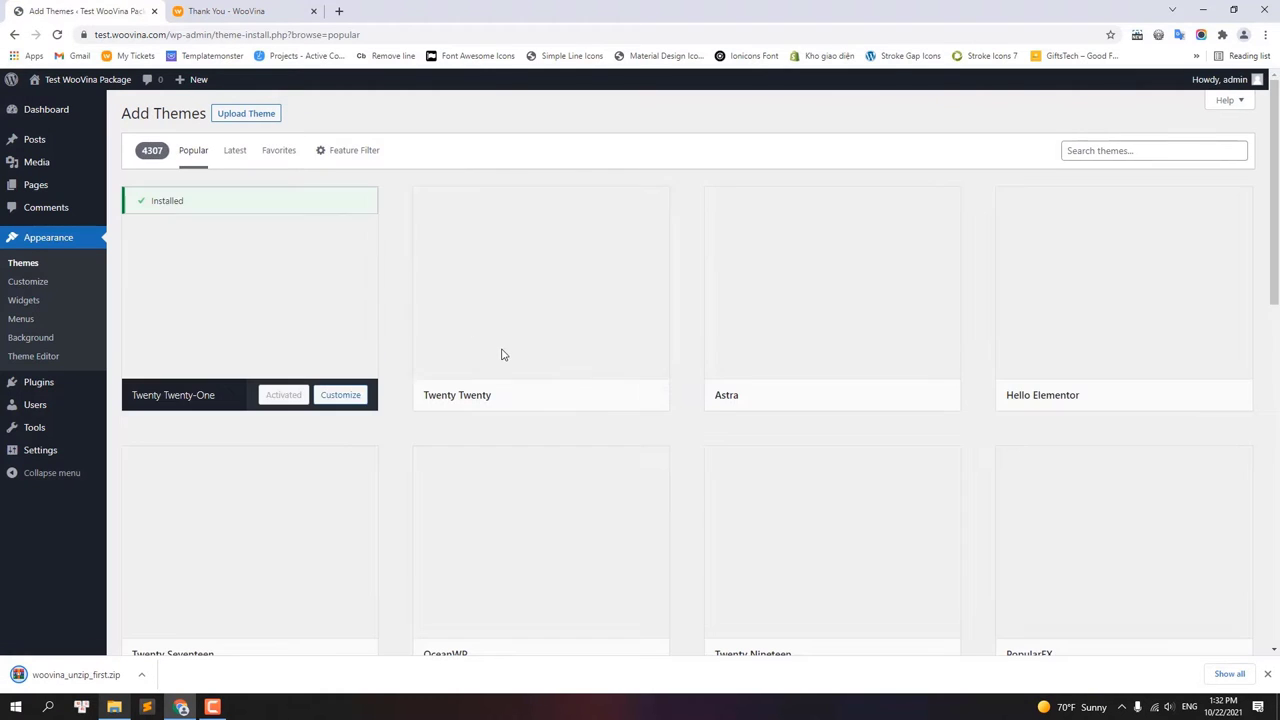
pyautogui.click(258, 115)
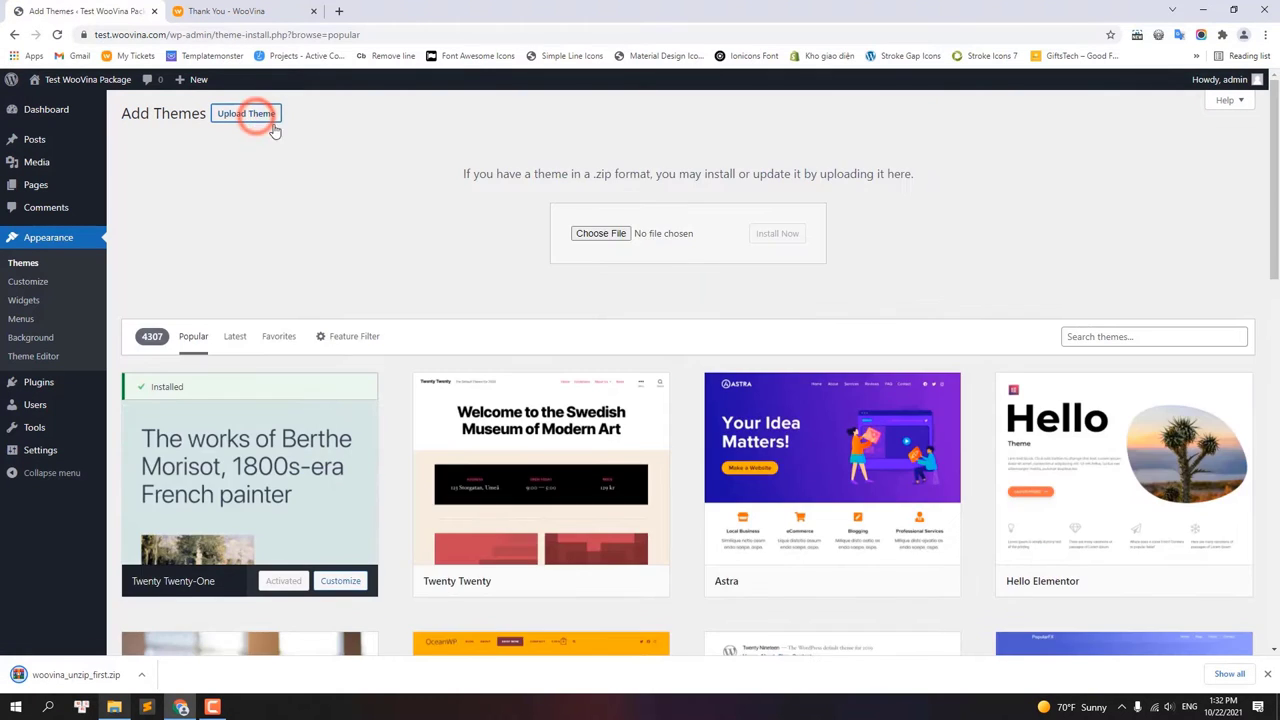
pyautogui.click(598, 233)
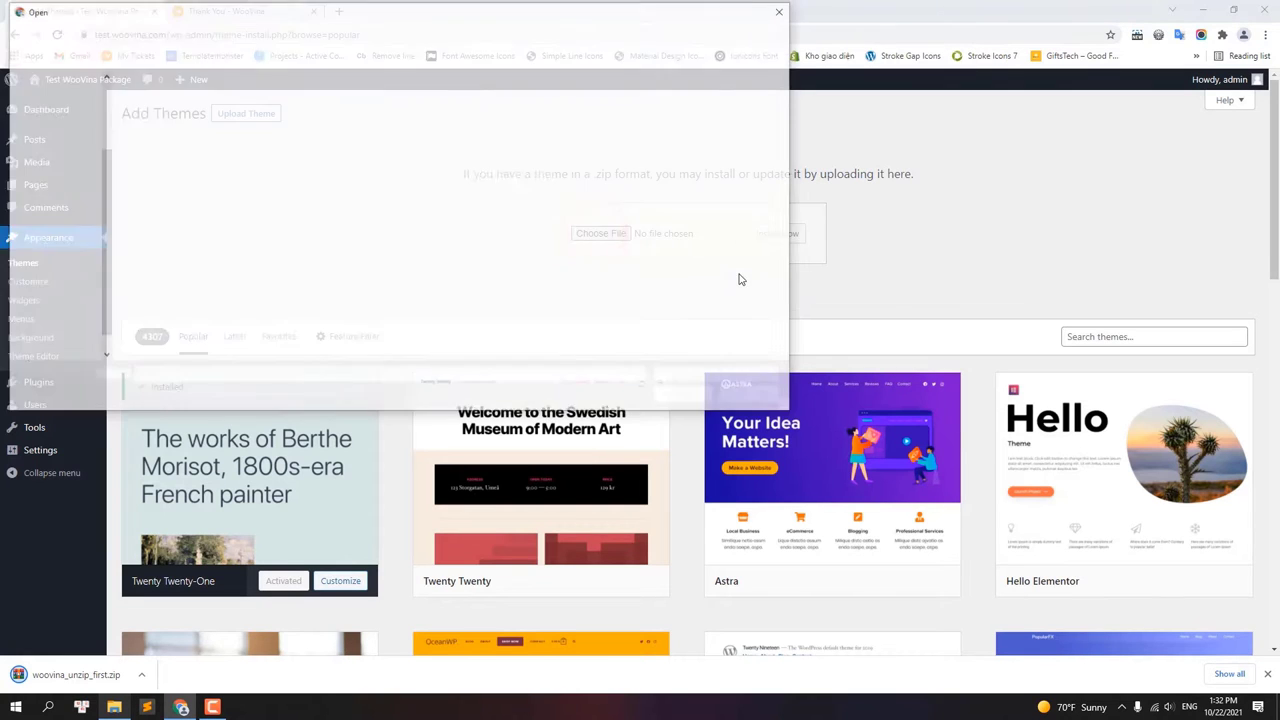
pyautogui.click(195, 223)
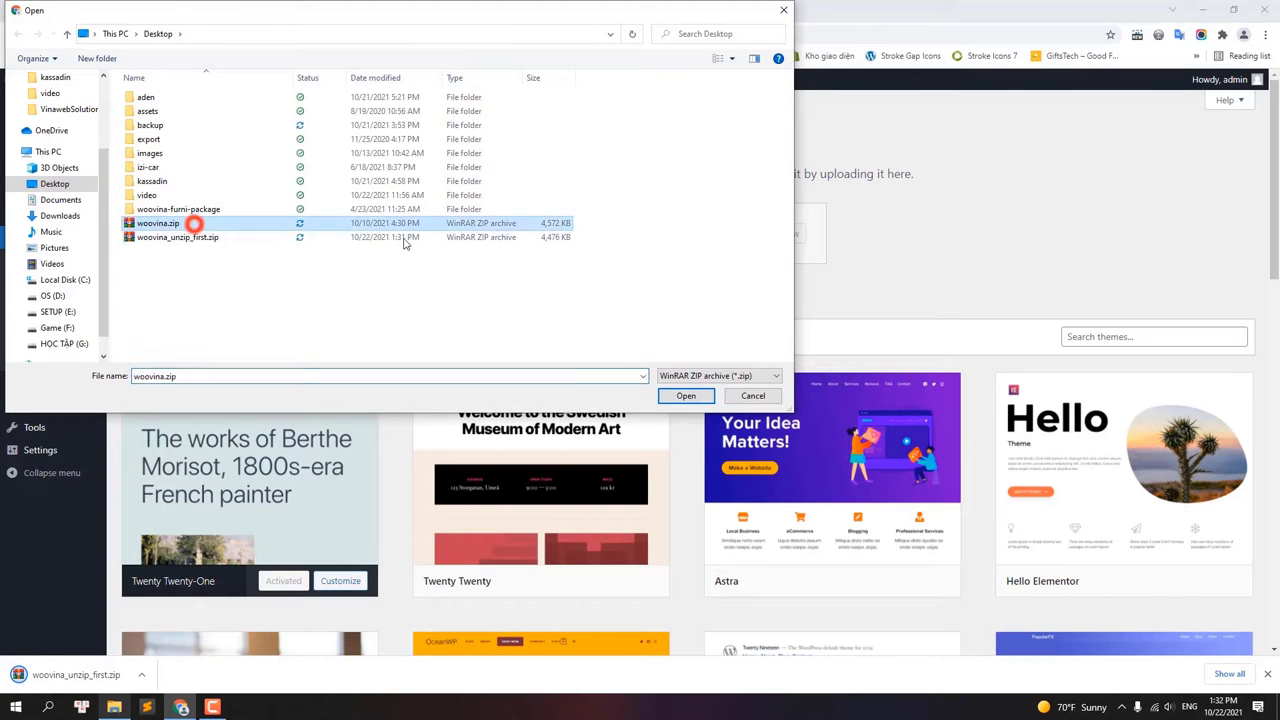
pyautogui.click(685, 396)
pyautogui.click(777, 237)
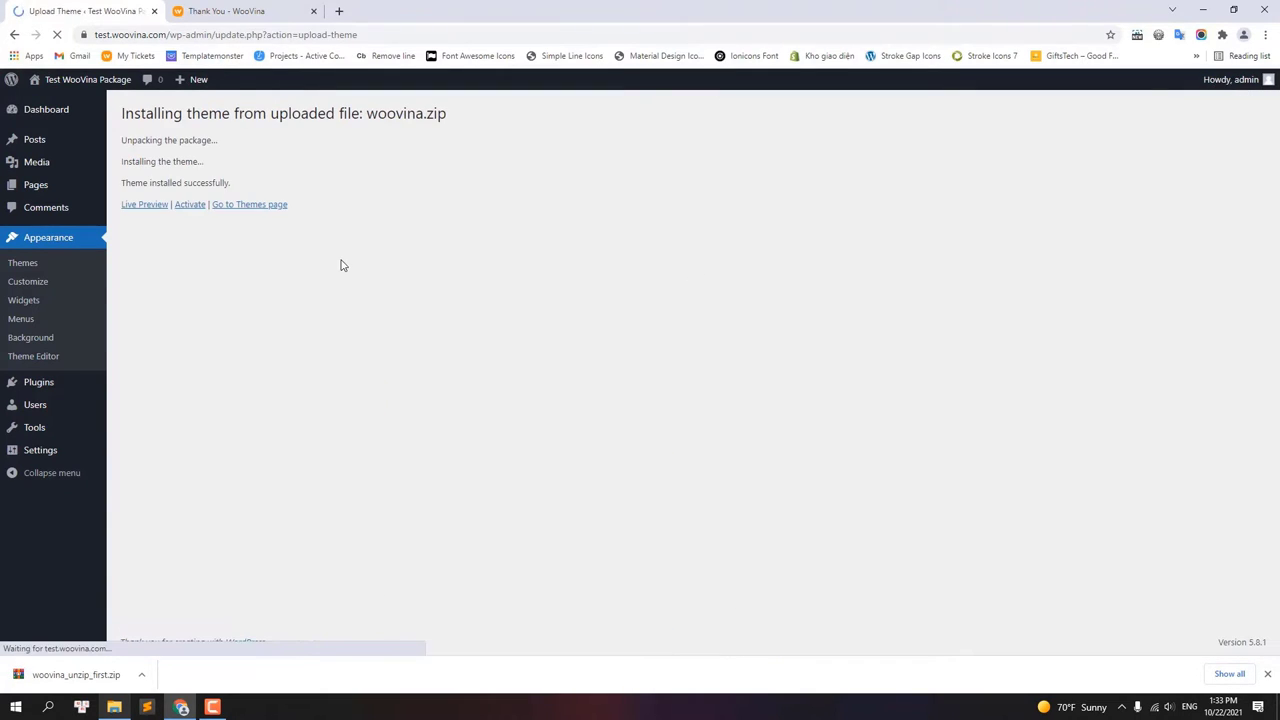
pyautogui.click(190, 205)
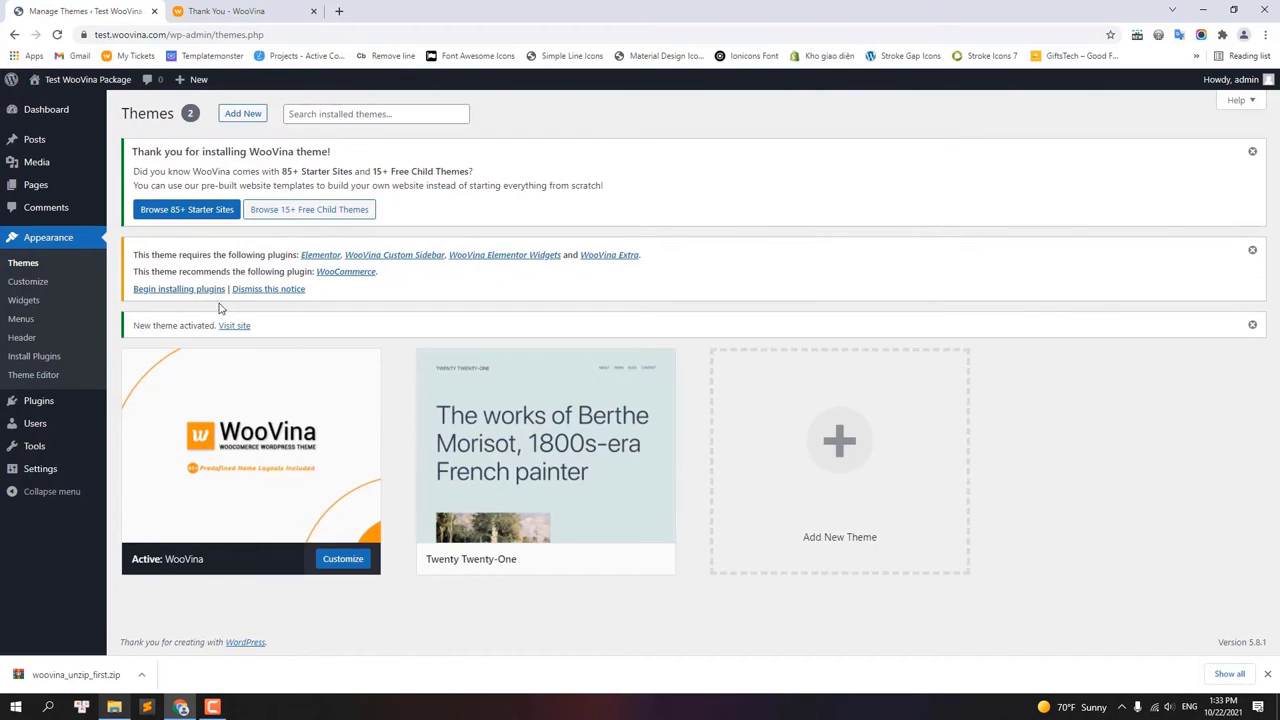
# Bulk-install all required and recommended plugins for the theme: Elementor, WooVina Custom Sidebar, WooVina Elementor Widgets, WooVina Extra and WooCommerce.
pyautogui.click(169, 290)
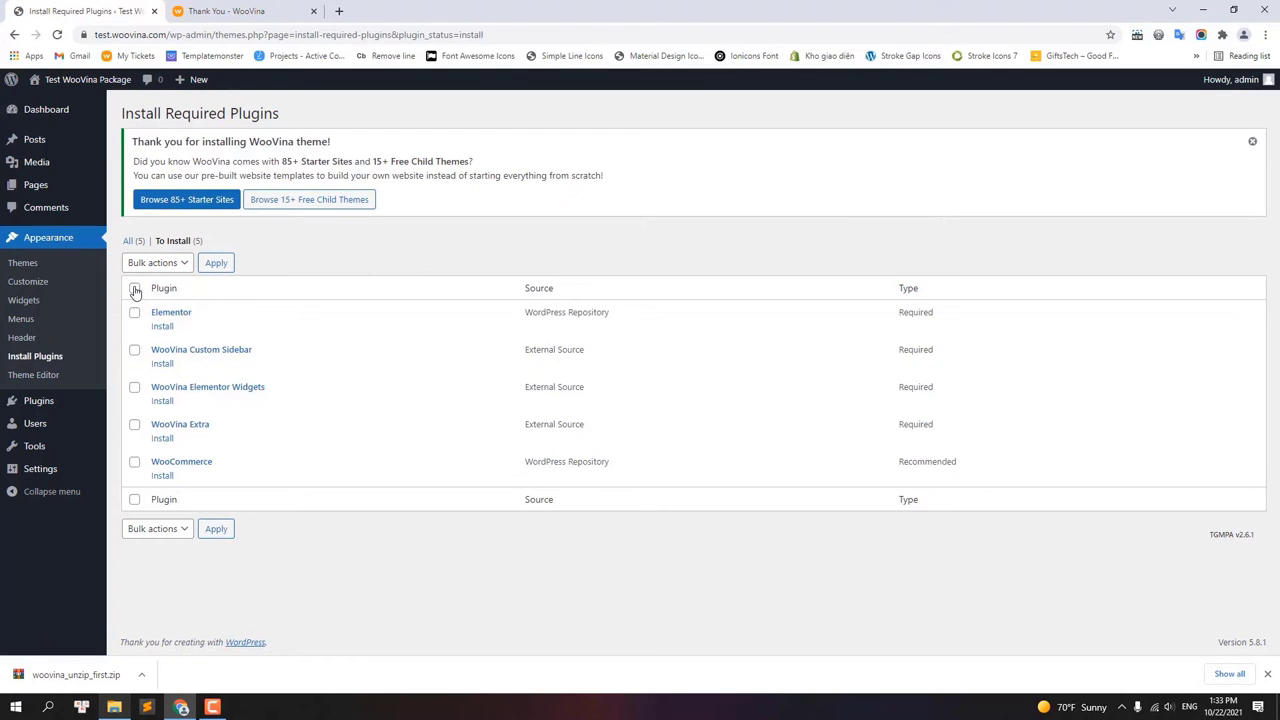
pyautogui.click(136, 290)
pyautogui.click(145, 262)
pyautogui.click(140, 293)
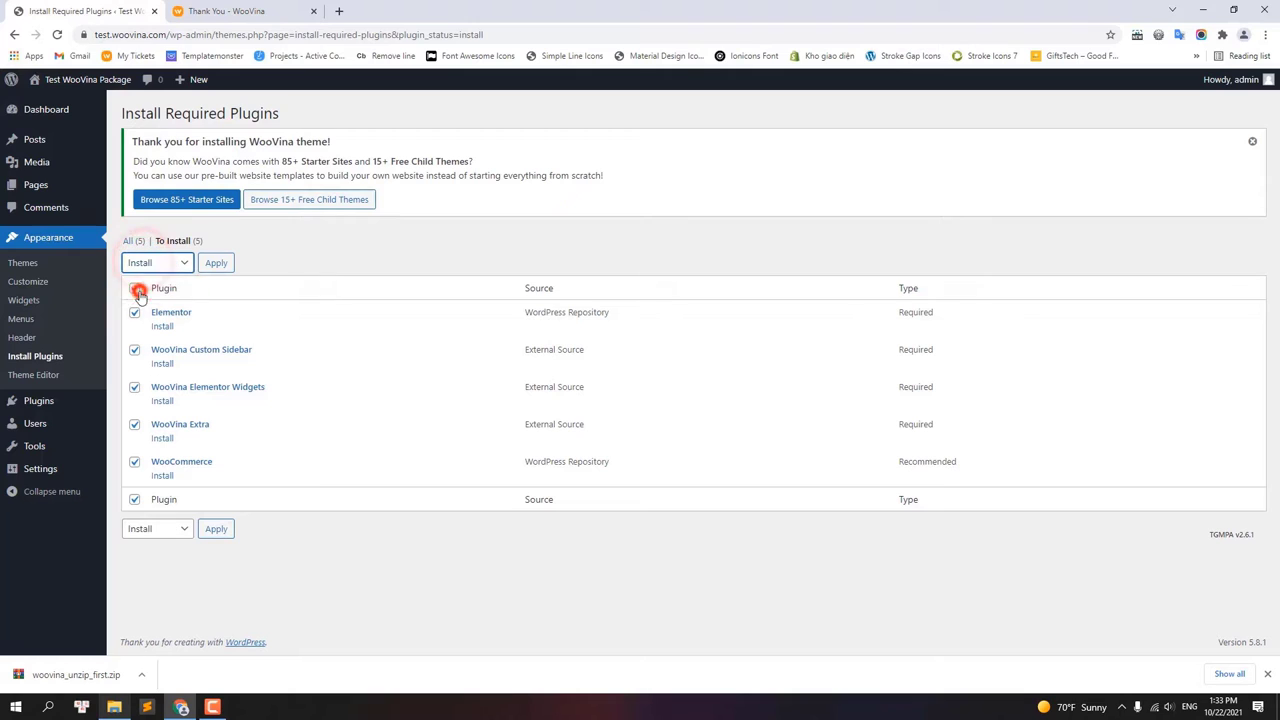
pyautogui.click(216, 262)
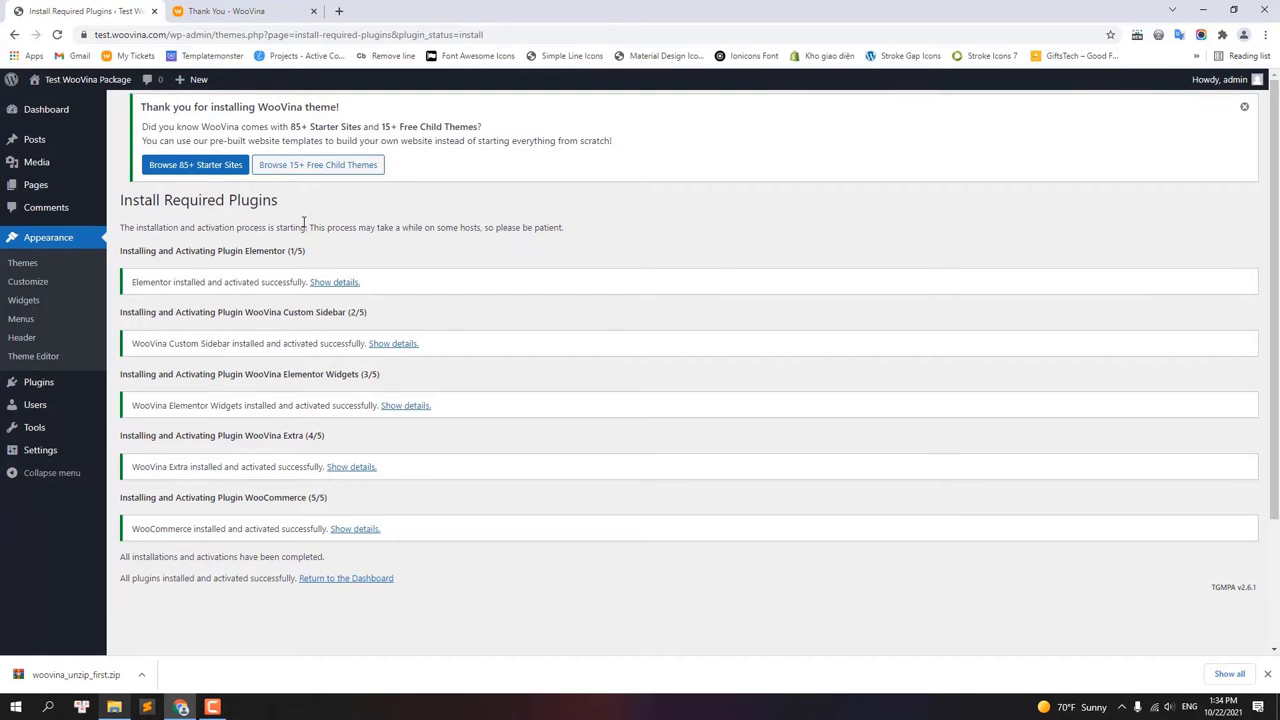
# Download the WooVina Climber Package from the WooVina account's downloads, saving woovina-climber-package.zip to the Desktop.
pyautogui.click(226, 11)
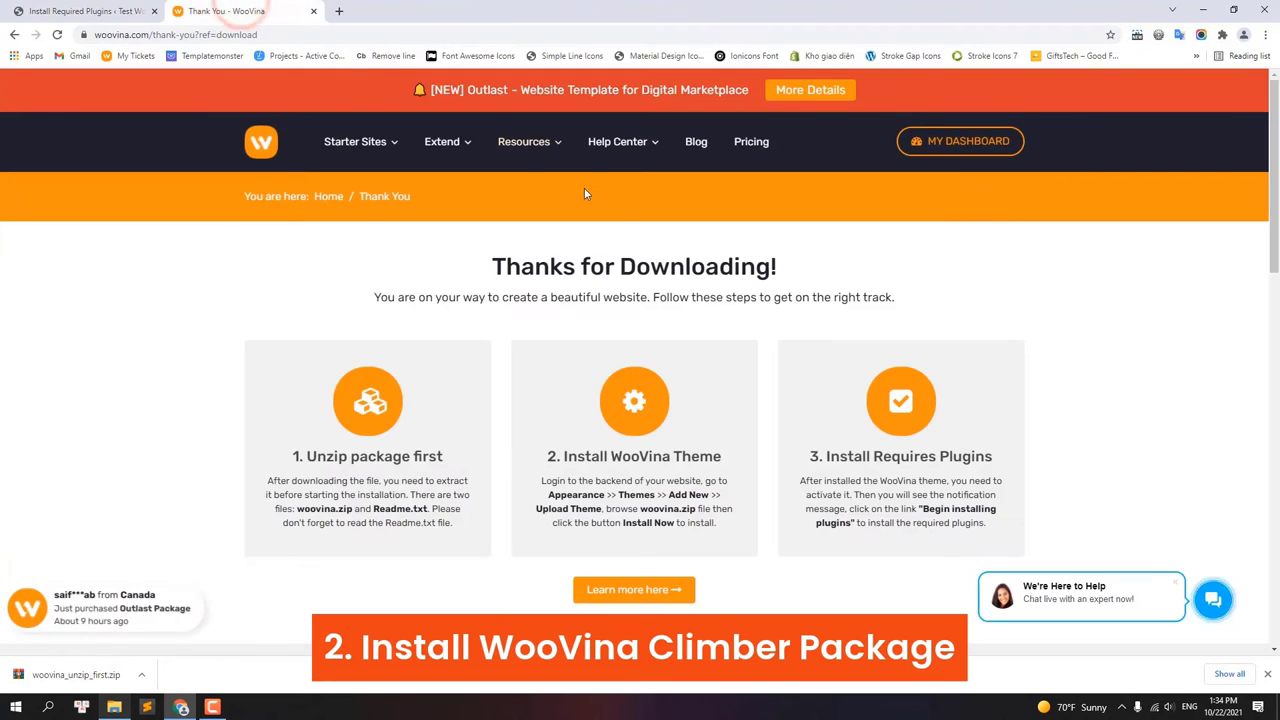
pyautogui.click(958, 145)
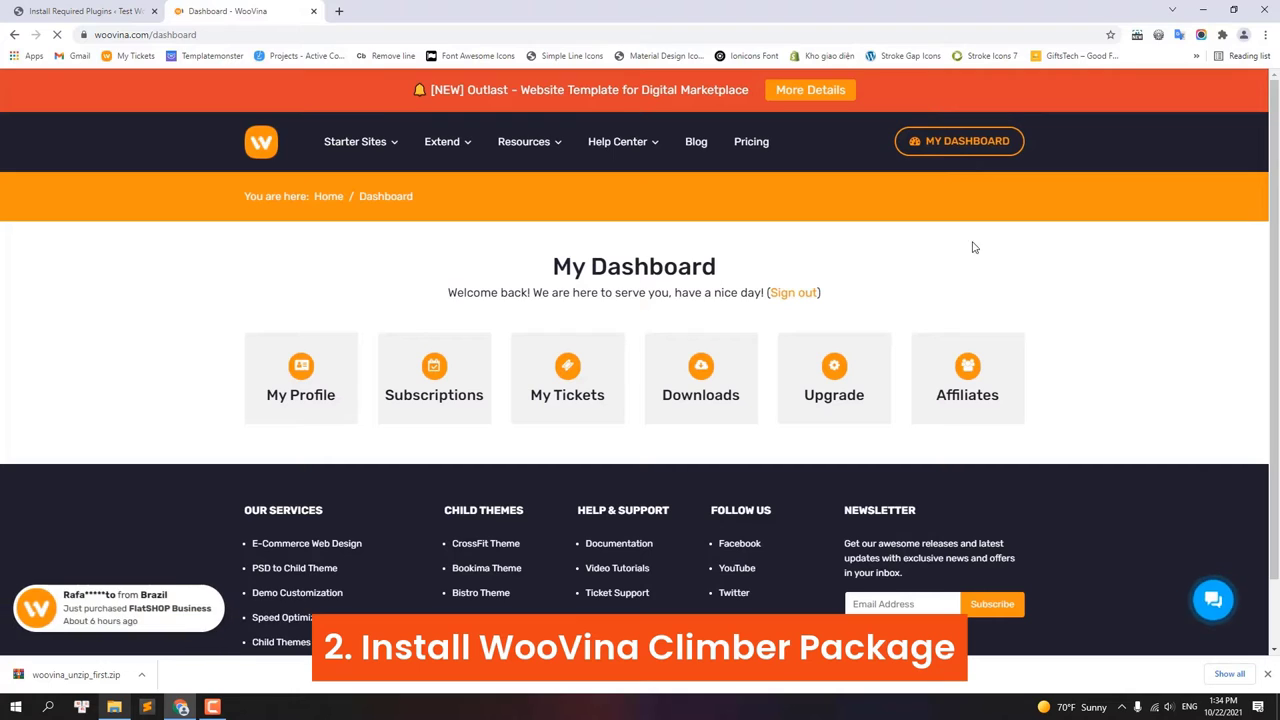
pyautogui.click(686, 381)
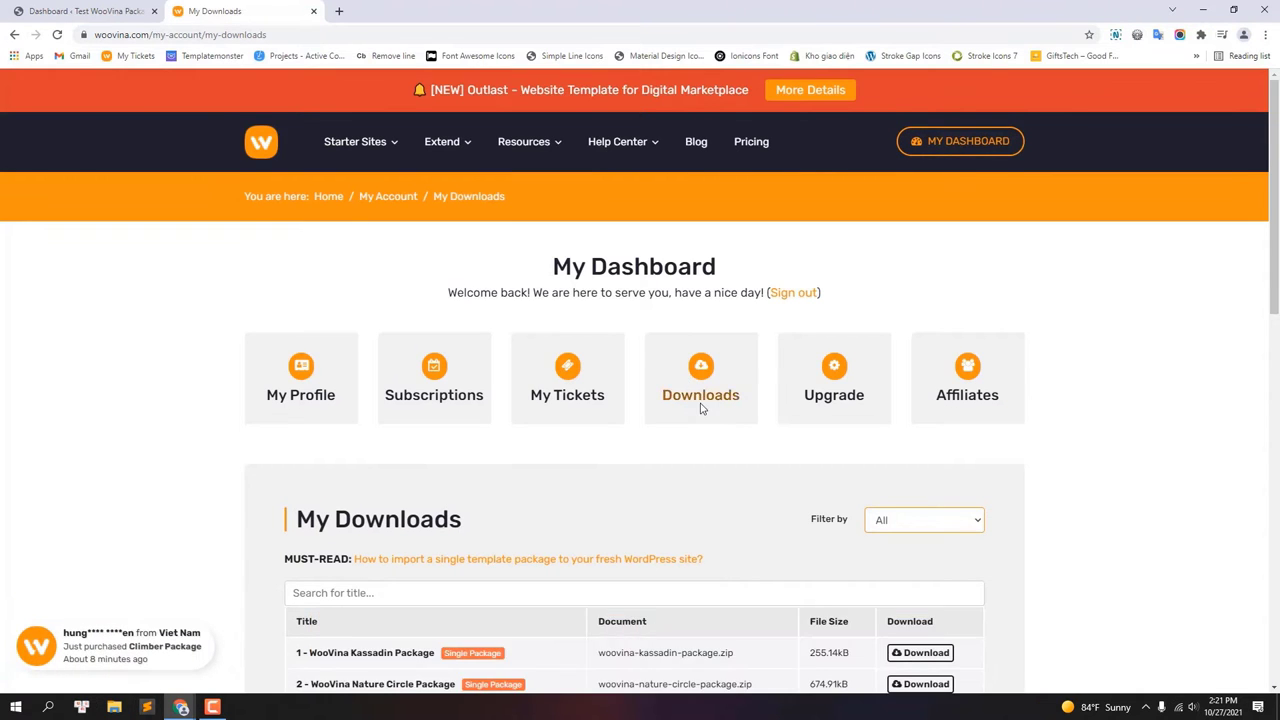
pyautogui.scroll(-7, 701, 360)
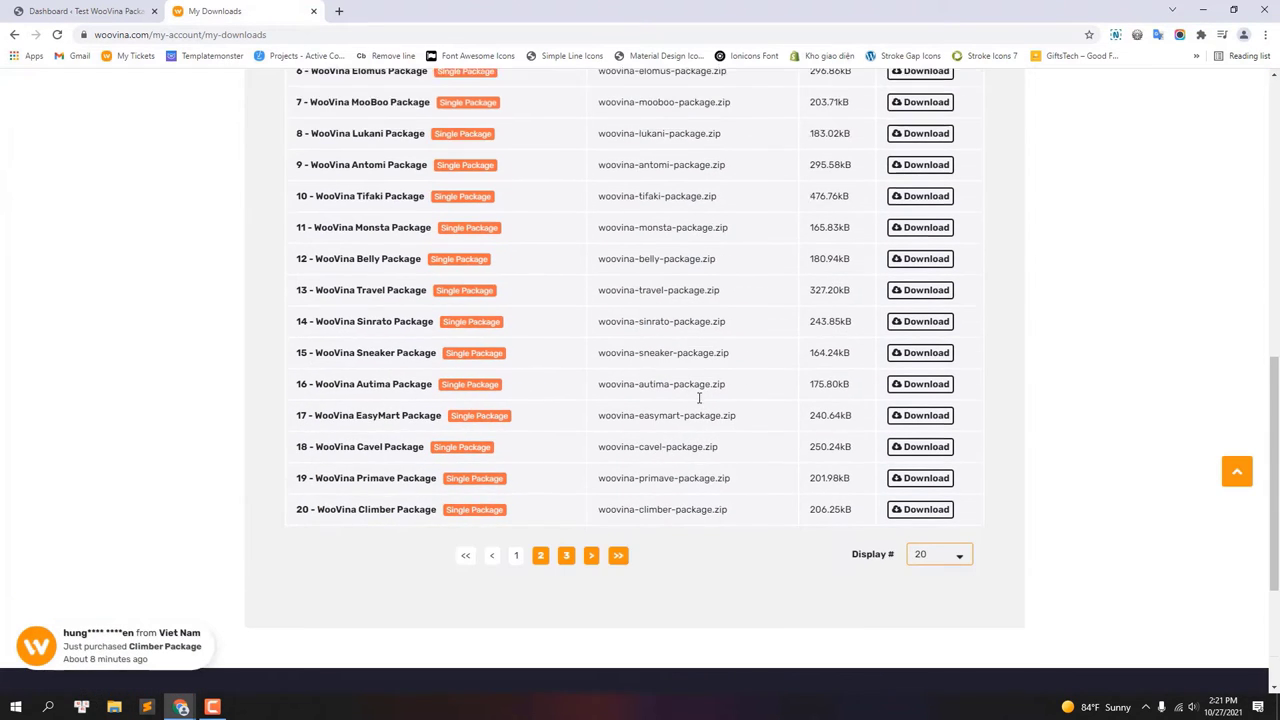
pyautogui.scroll(-1, 699, 398)
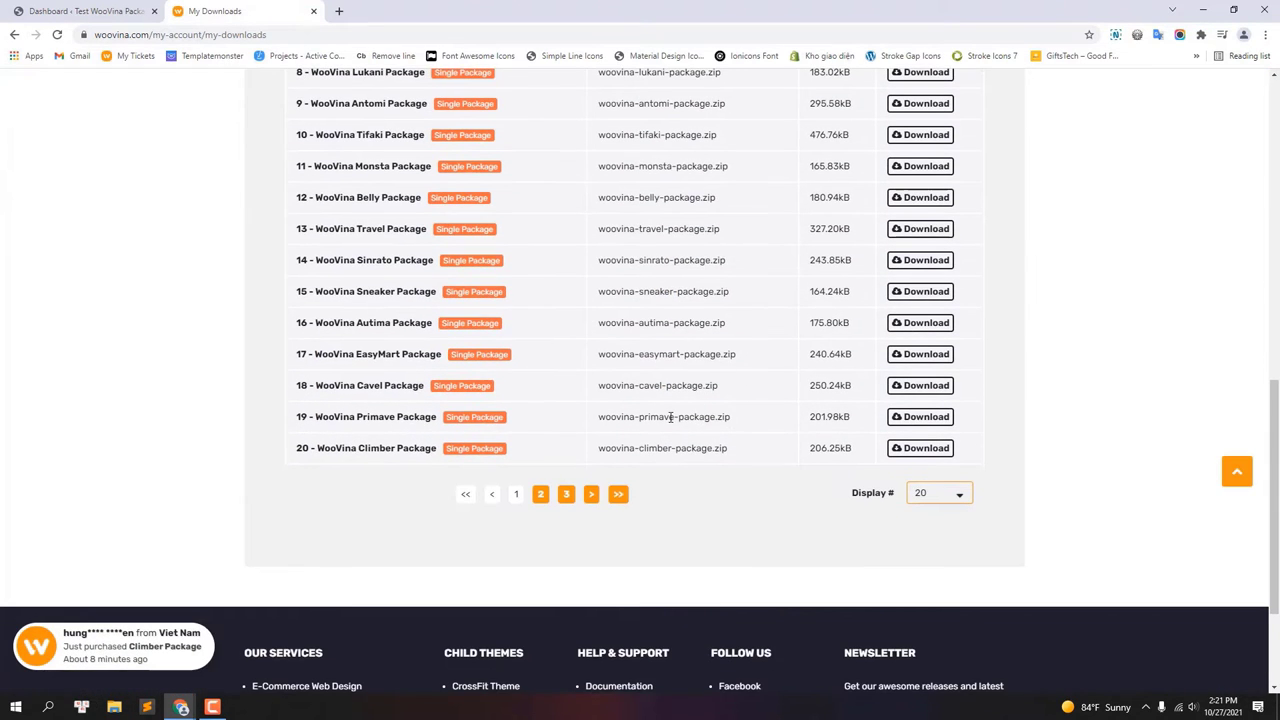
pyautogui.click(915, 452)
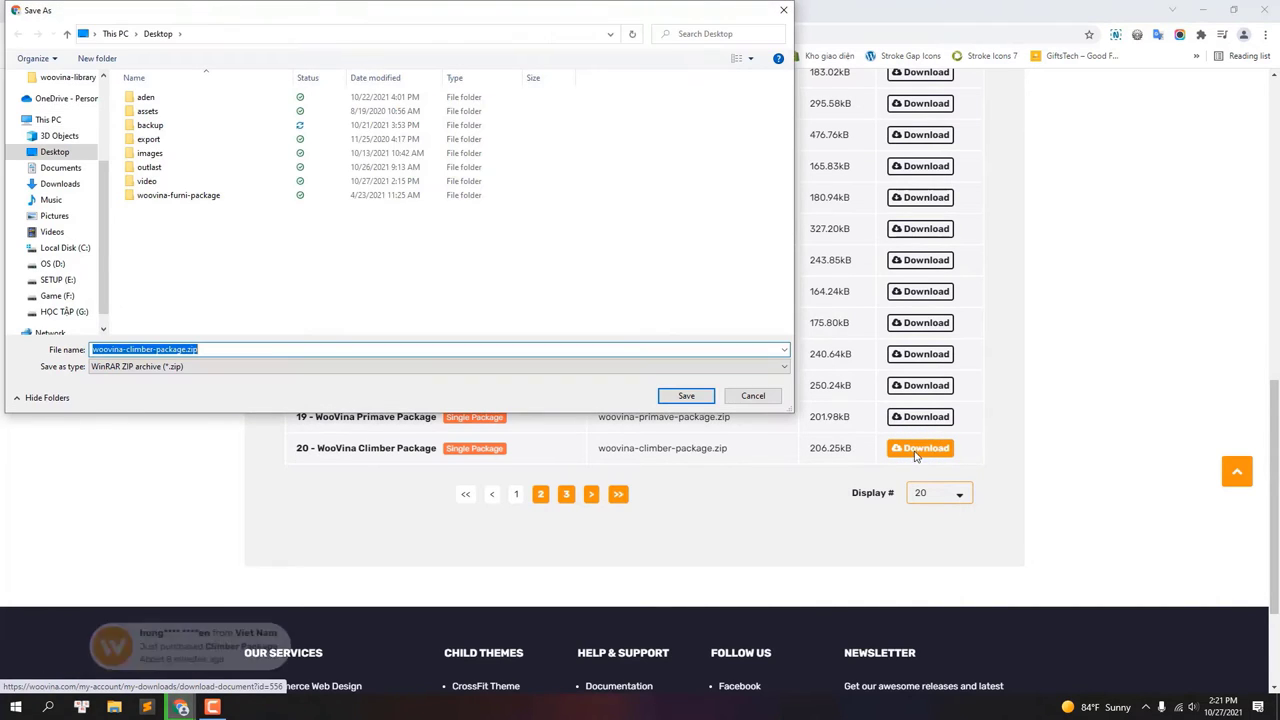
pyautogui.click(678, 397)
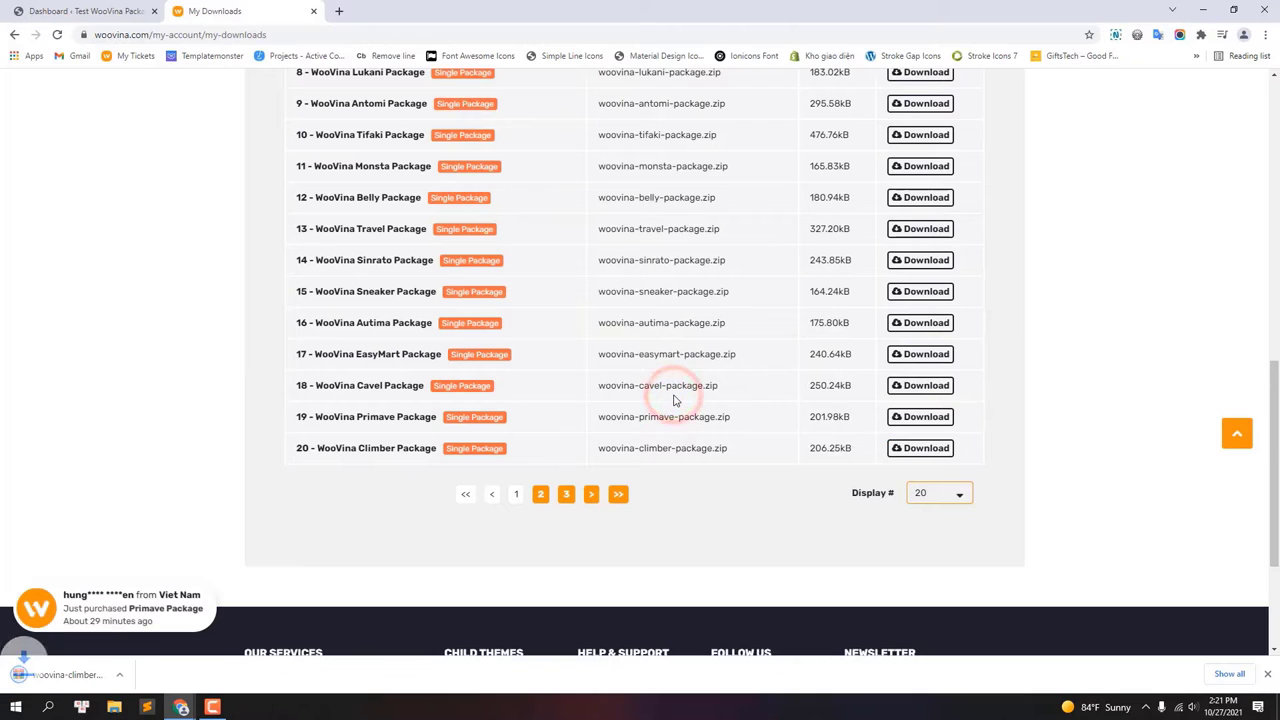
# Install the Climber package plugin on the WordPress site by uploading woovina-climber-package.zip, and activate it.
pyautogui.click(78, 12)
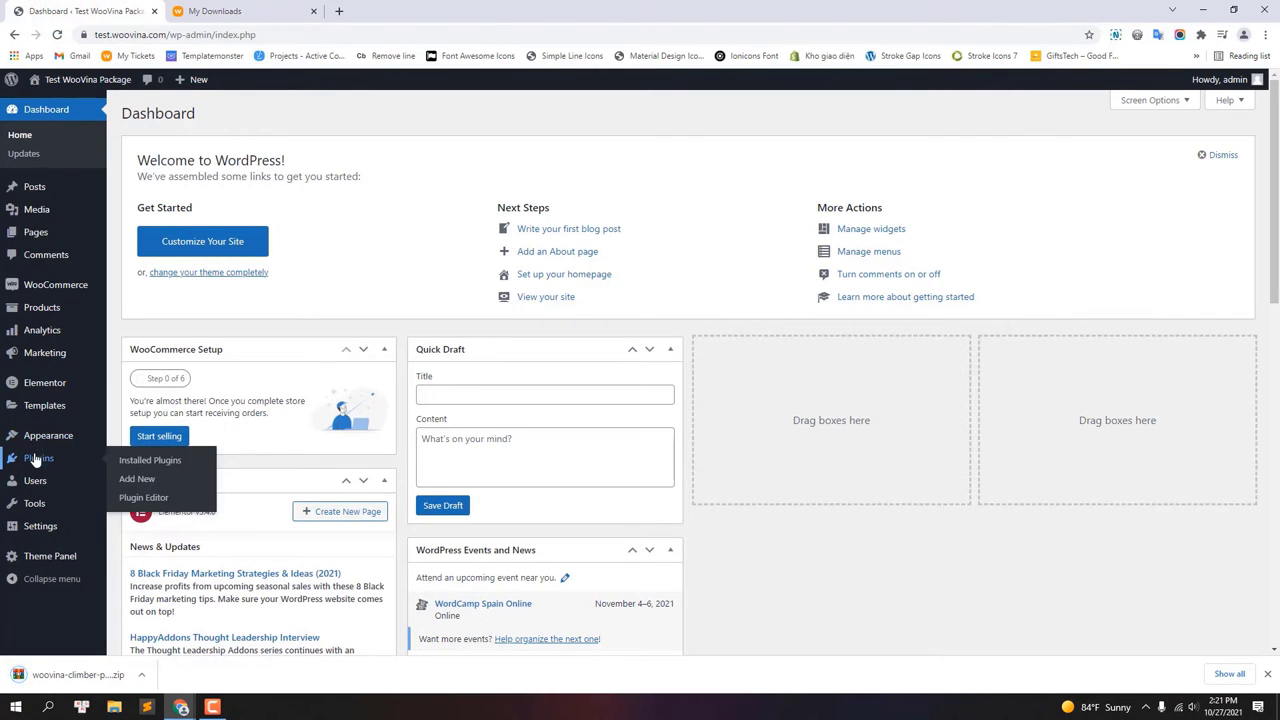
pyautogui.click(152, 480)
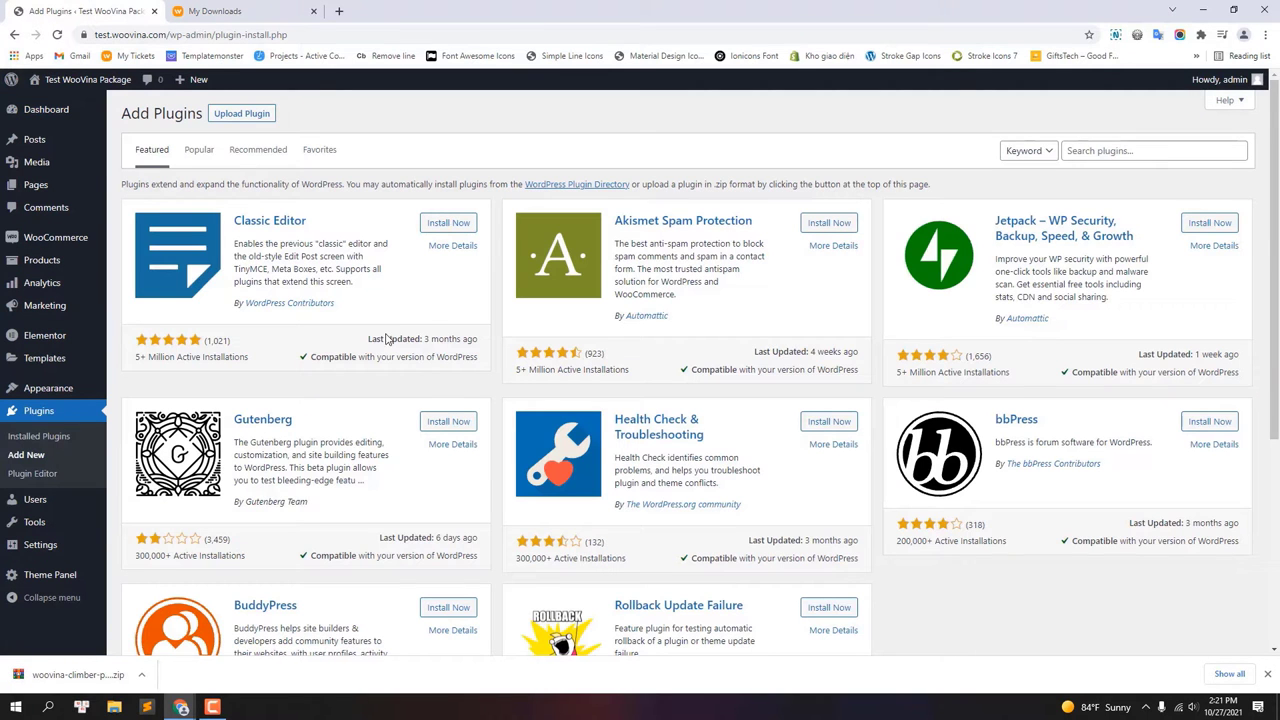
pyautogui.click(230, 113)
pyautogui.click(601, 238)
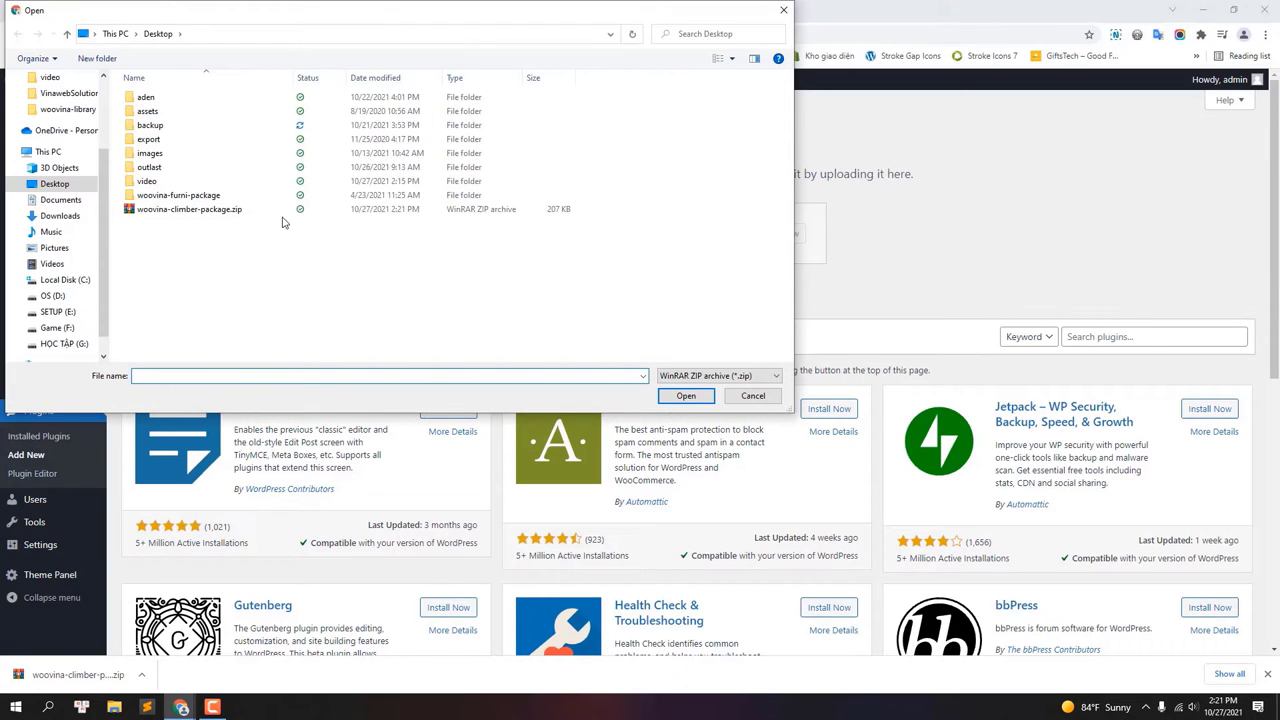
pyautogui.click(200, 209)
pyautogui.click(685, 396)
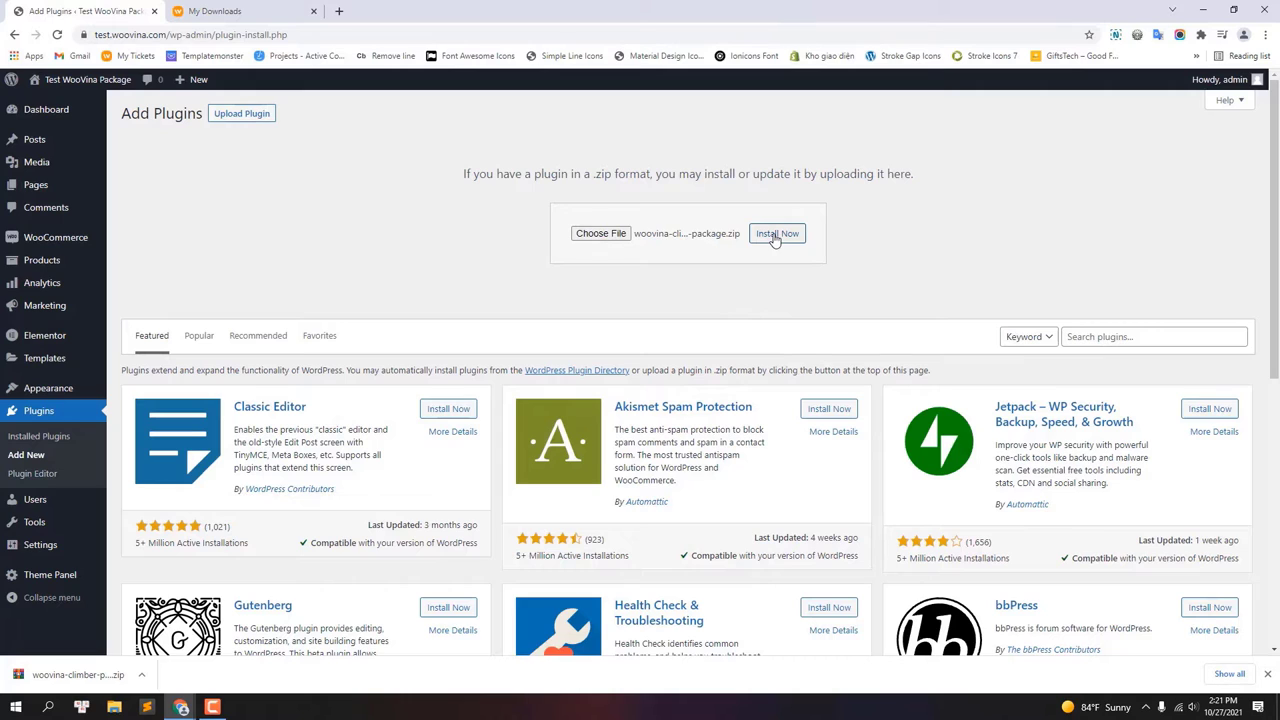
pyautogui.click(775, 238)
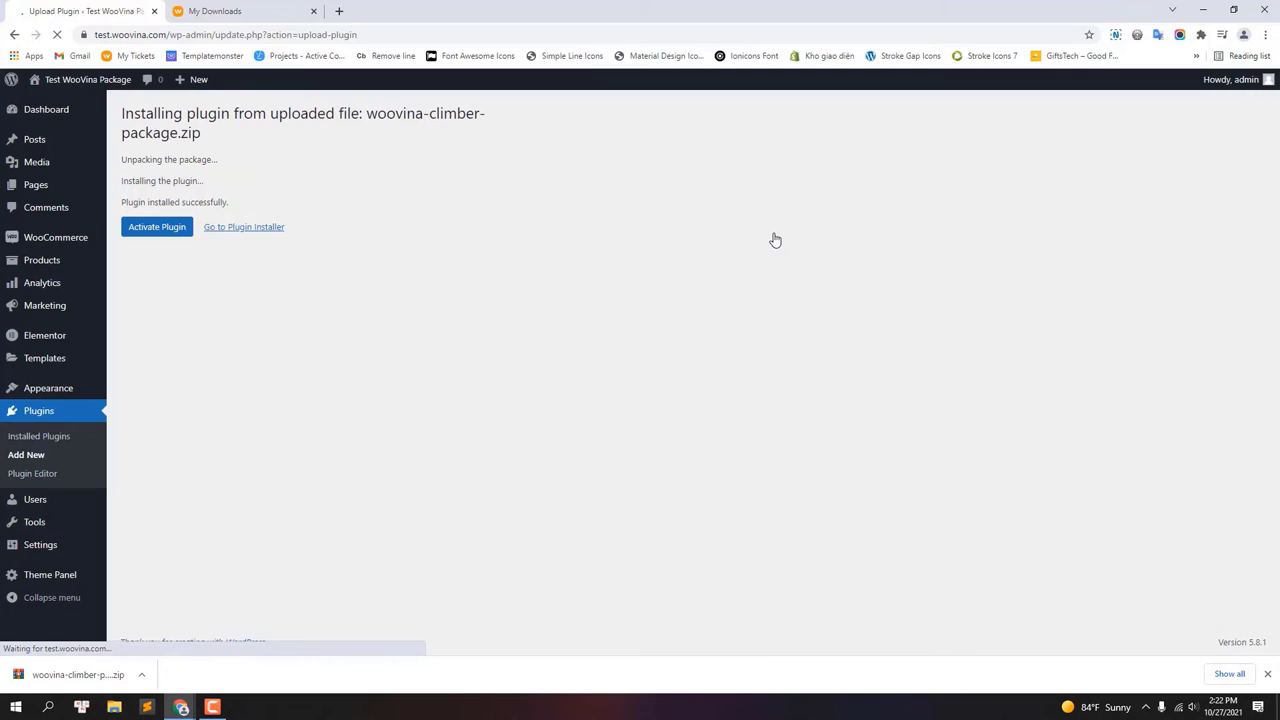
pyautogui.click(156, 229)
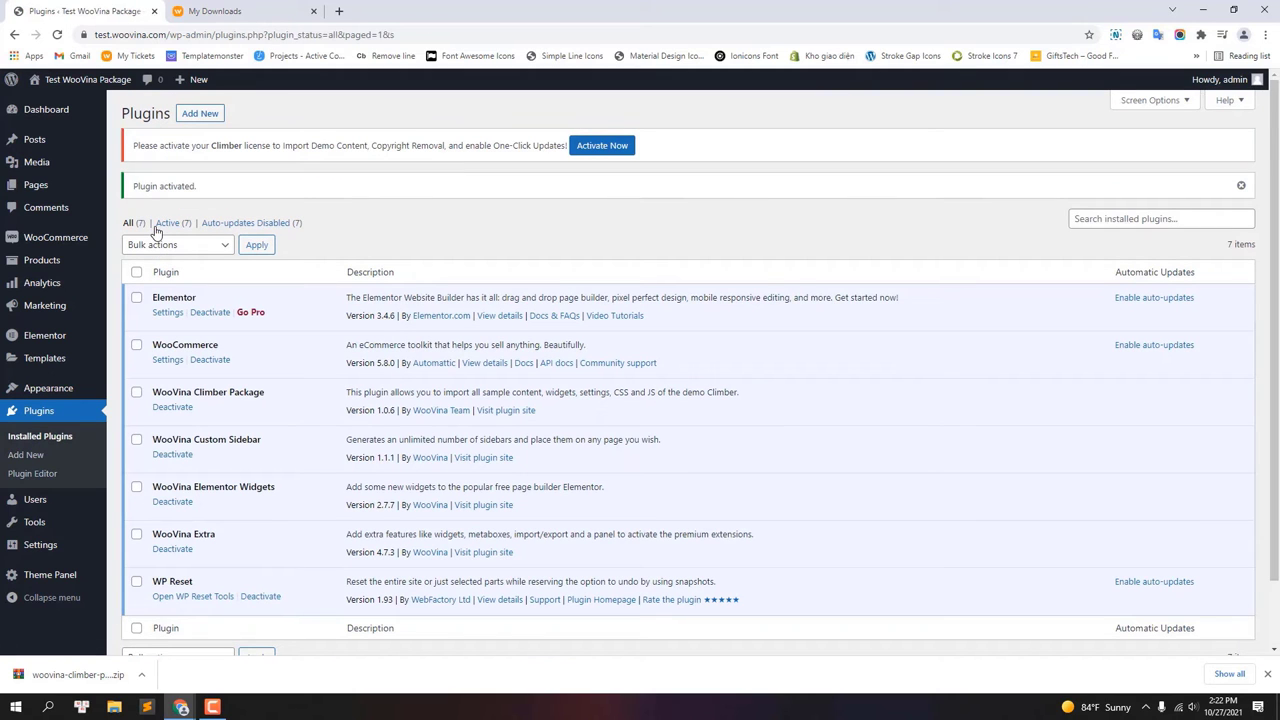
# Open the site's Theme Licenses settings and reveal the Climber Package license key in the WooVina account's subscriptions.
pyautogui.moveTo(55, 574)
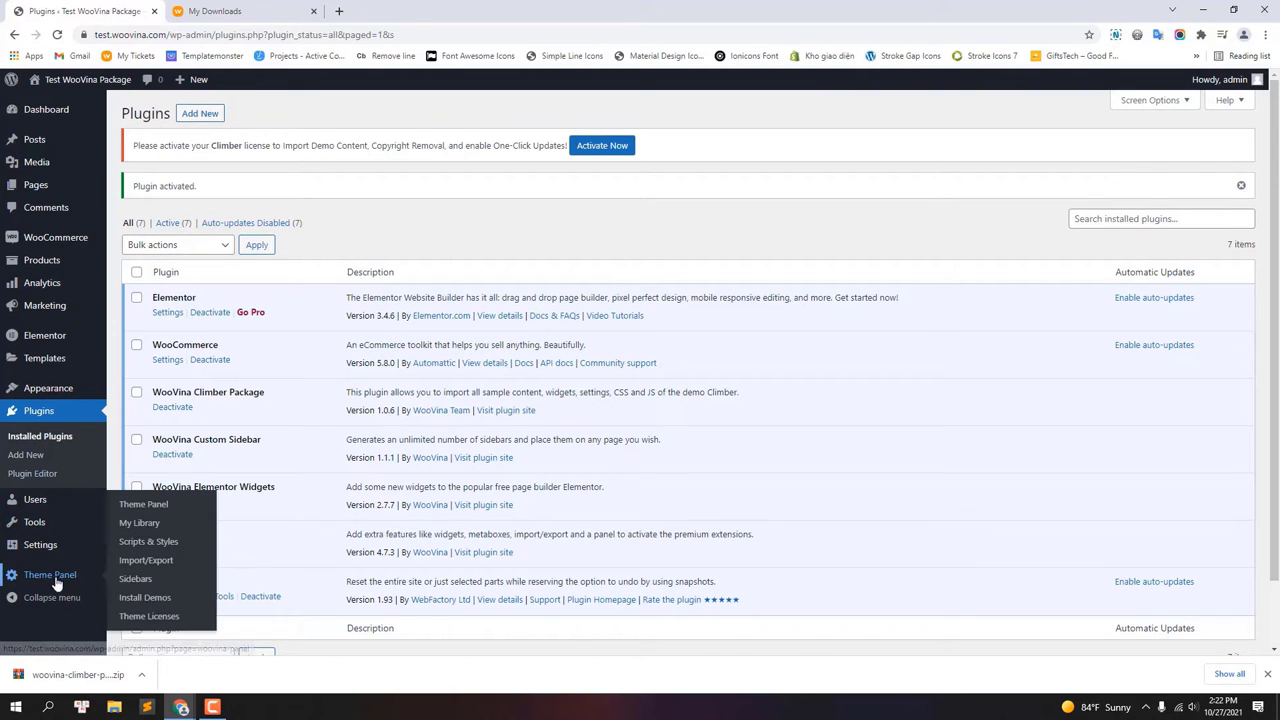
pyautogui.click(155, 617)
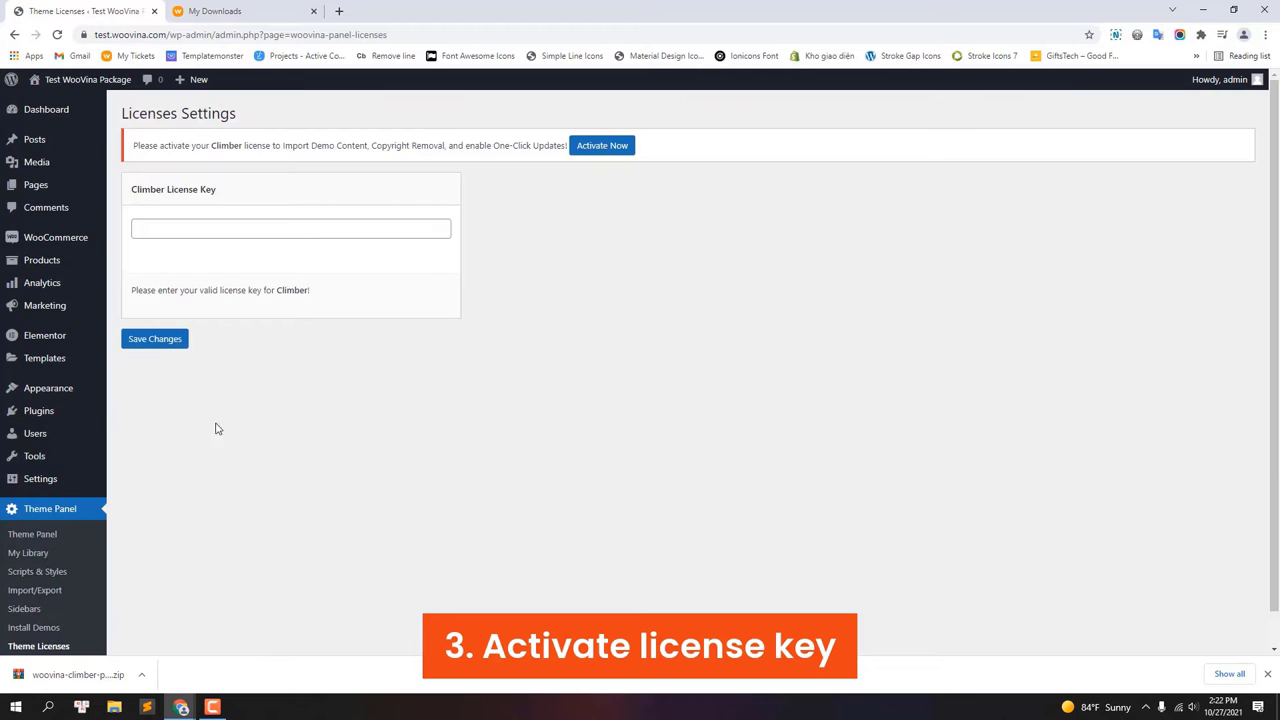
pyautogui.click(260, 12)
pyautogui.scroll(10, 517, 251)
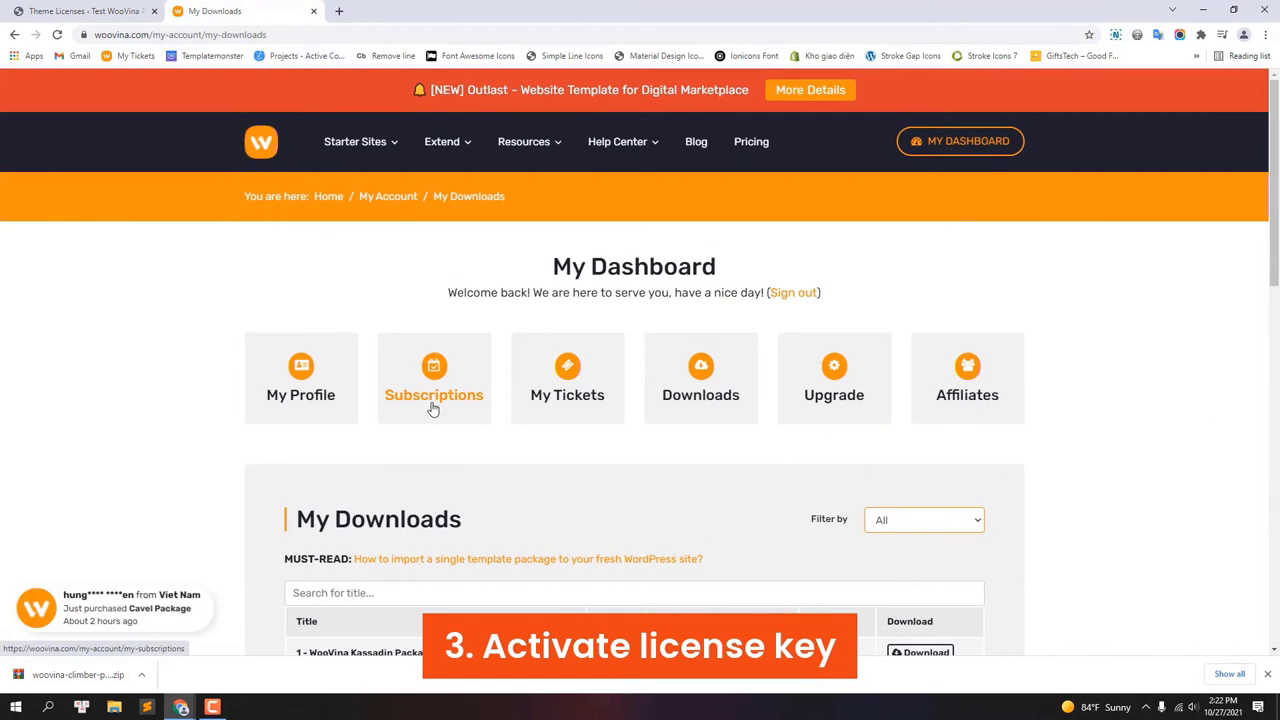
pyautogui.click(430, 405)
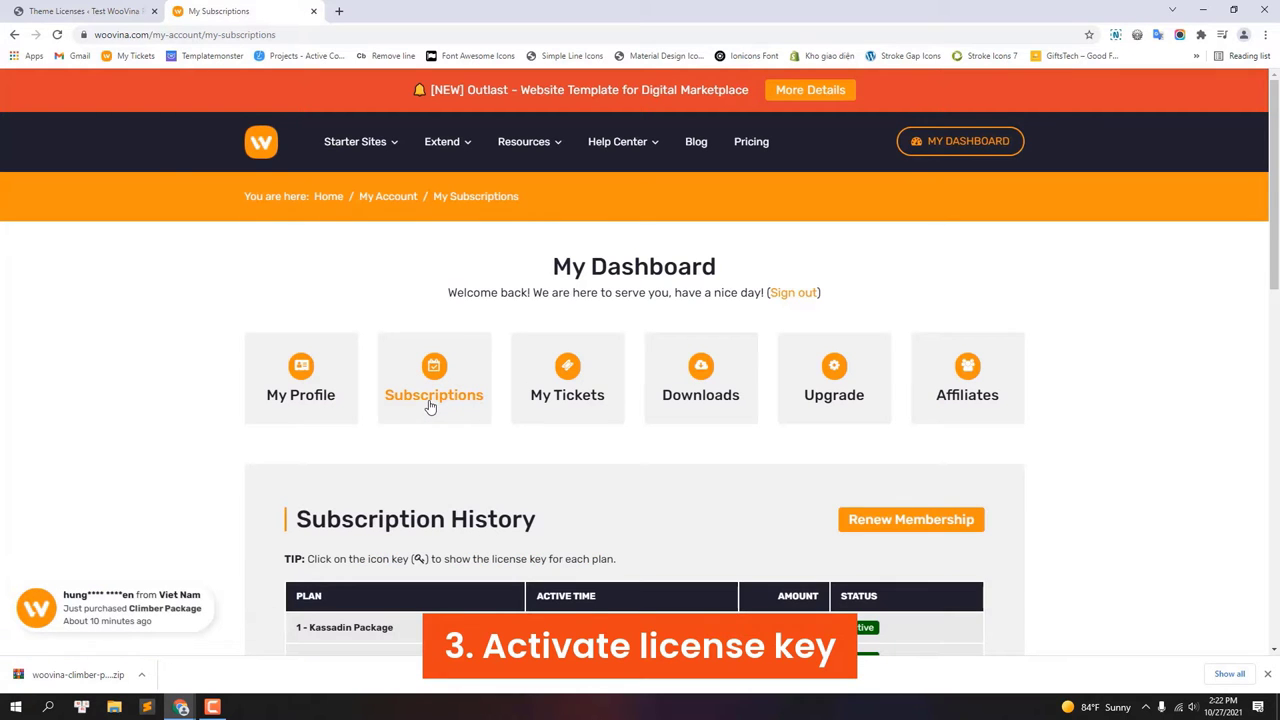
pyautogui.scroll(-8, 432, 406)
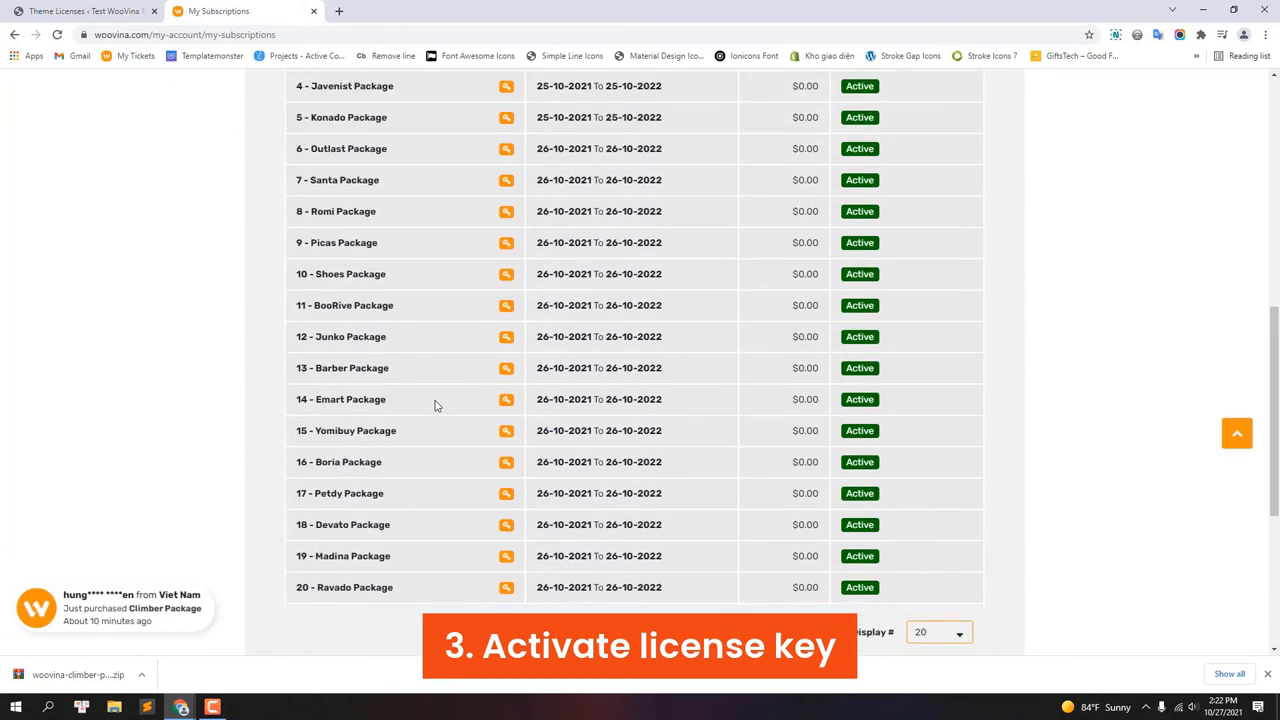
pyautogui.click(566, 469)
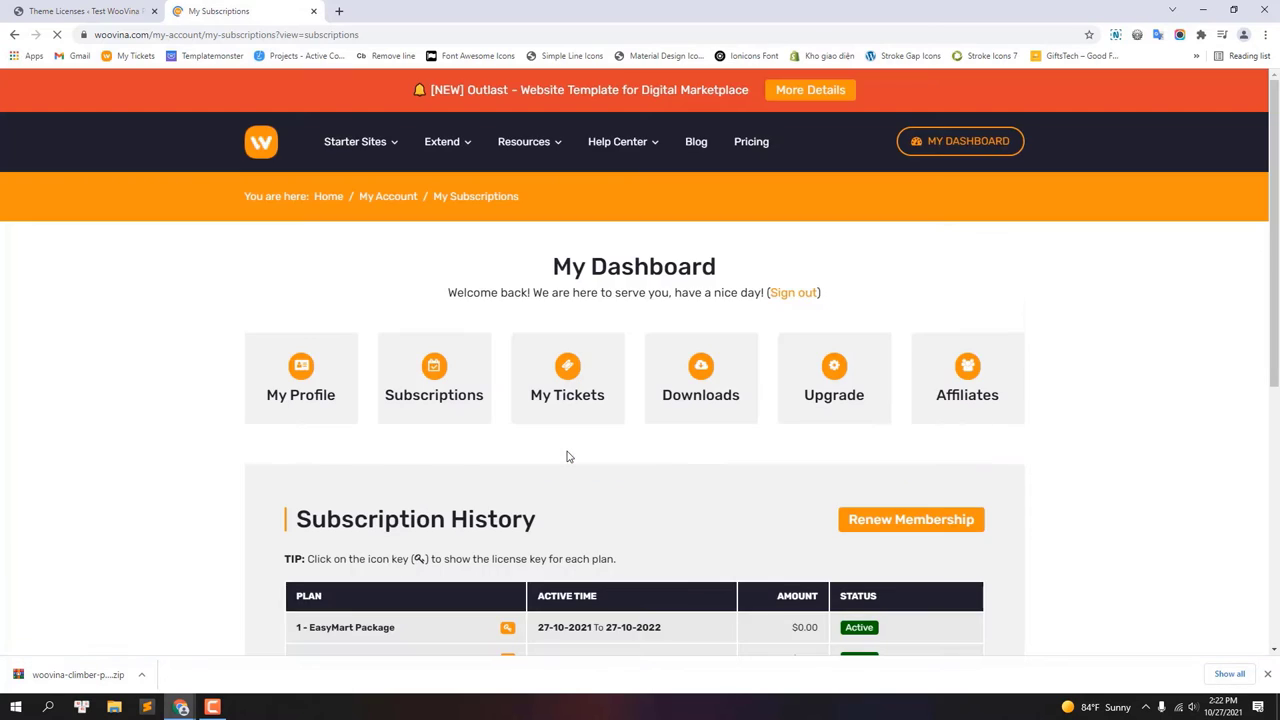
pyautogui.scroll(-3, 561, 446)
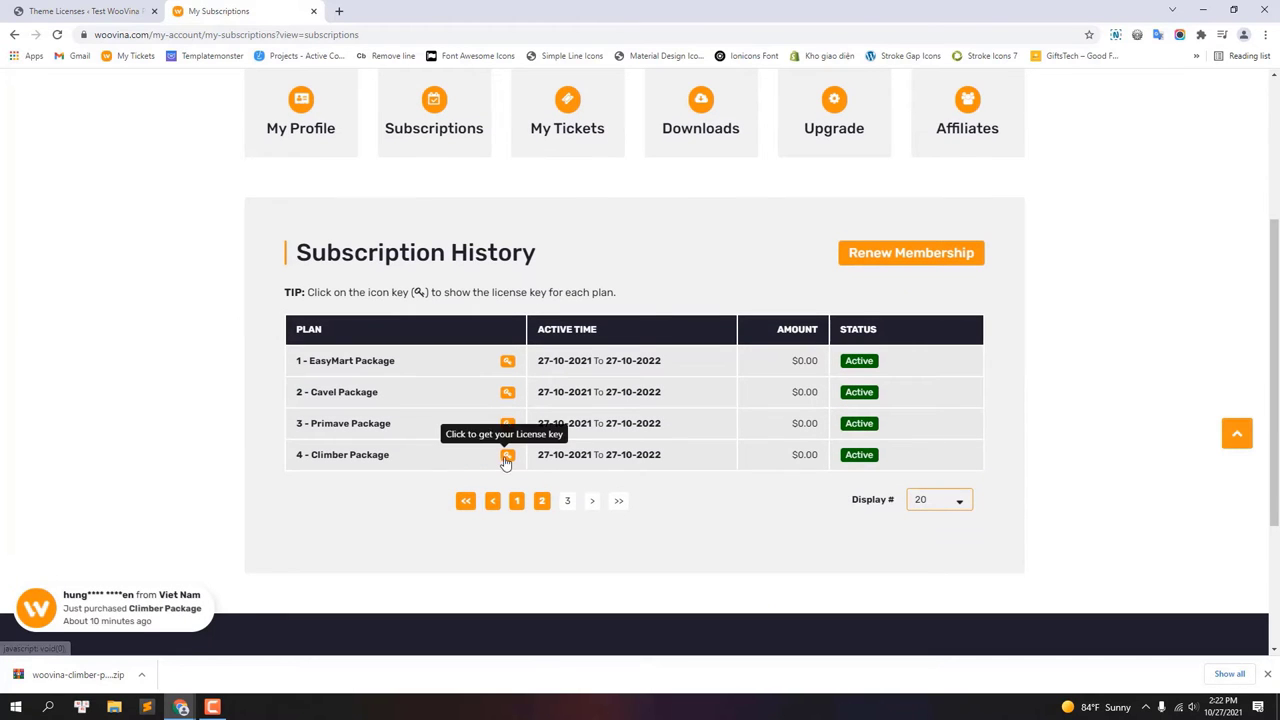
pyautogui.click(507, 455)
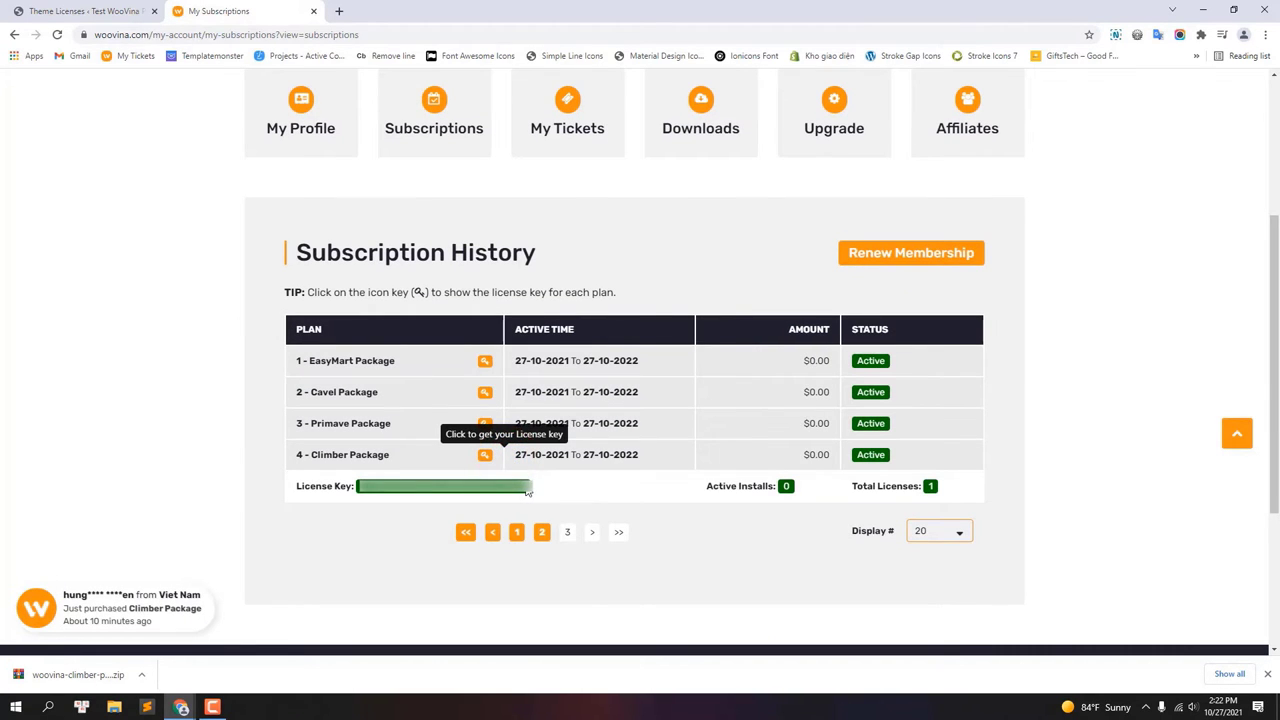
# Copy the Climber Package license key, paste it into the site's Climber License Key field and save the changes.
pyautogui.moveTo(528, 490); pyautogui.dragTo(362, 492)
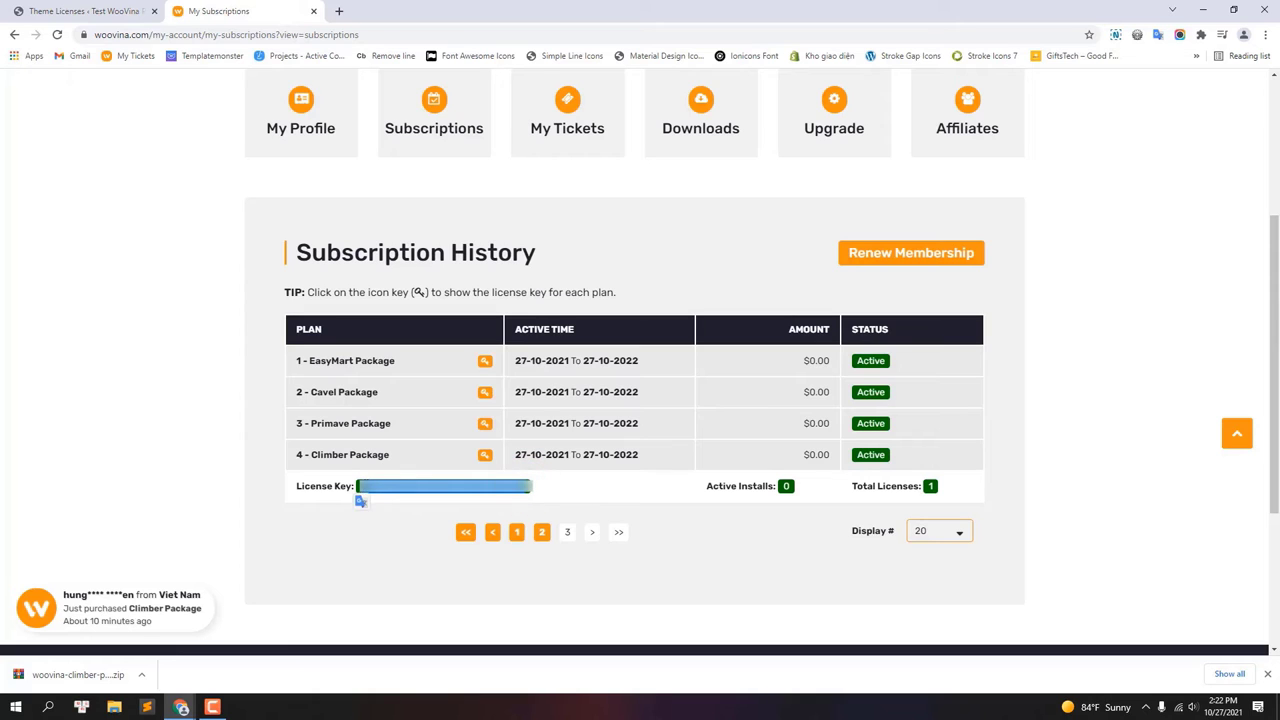
pyautogui.rightClick(360, 500)
pyautogui.click(400, 494)
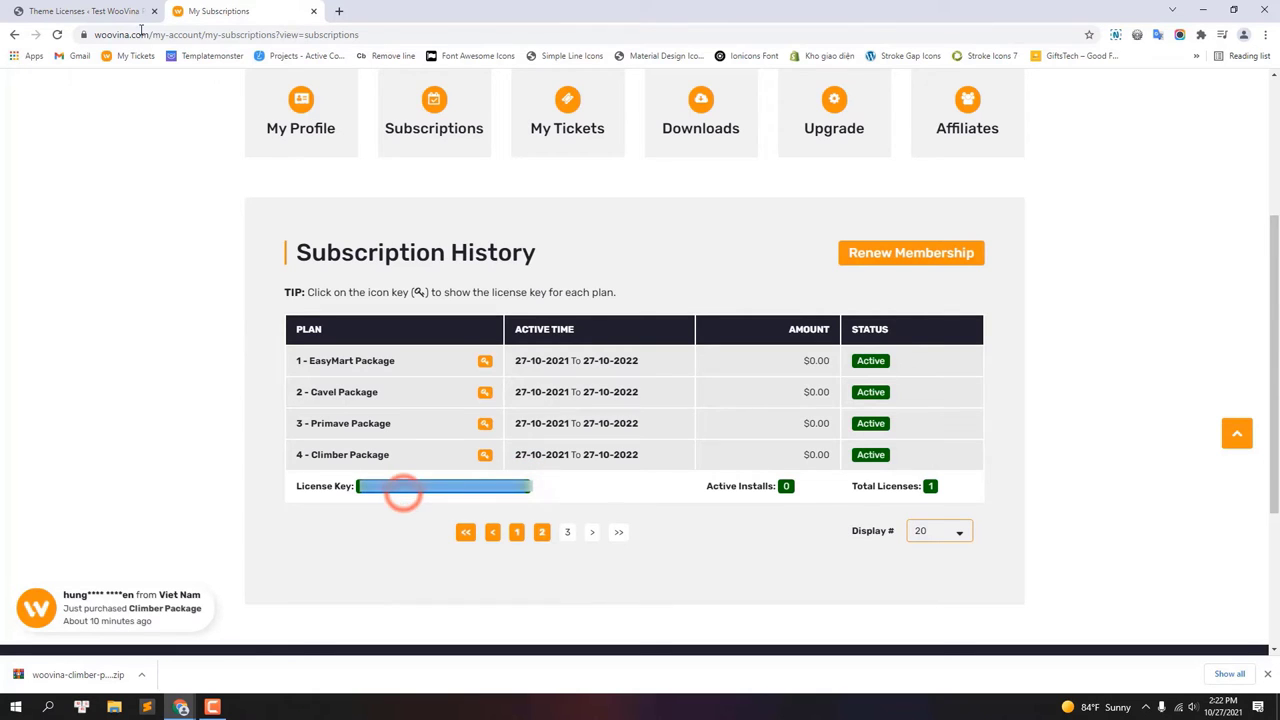
pyautogui.click(65, 5)
pyautogui.rightClick(196, 229)
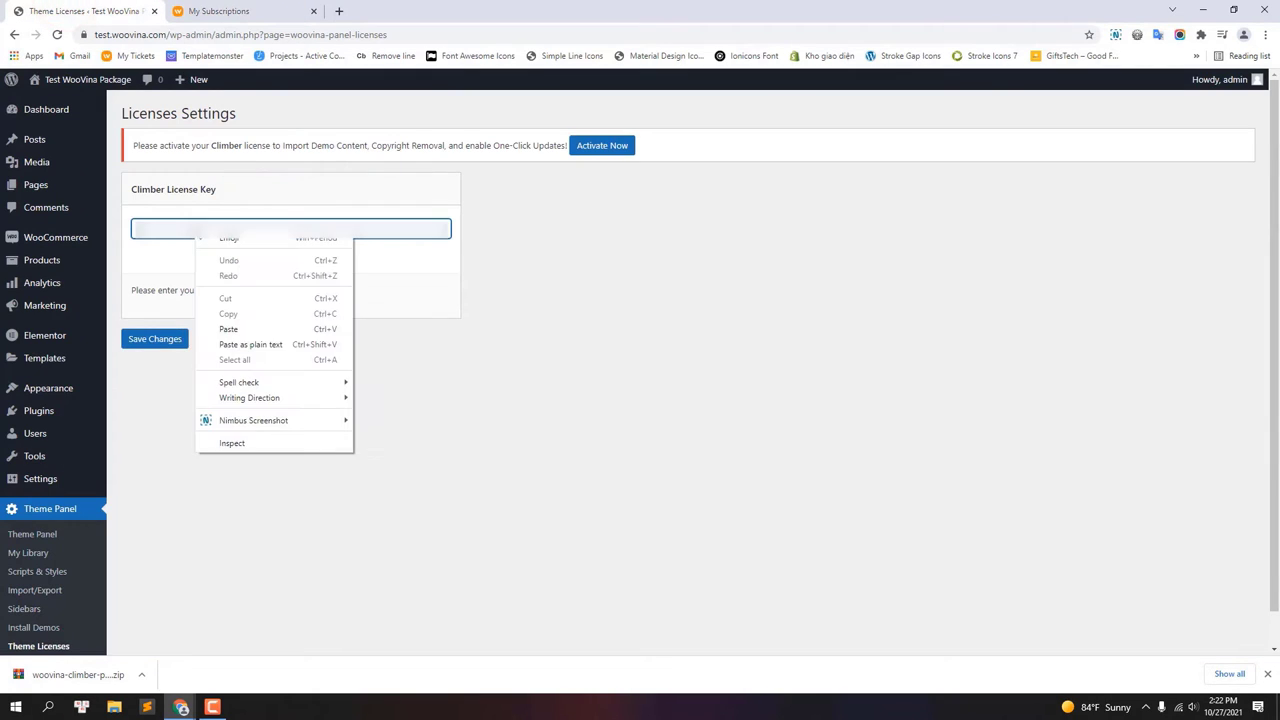
pyautogui.click(249, 331)
pyautogui.click(156, 341)
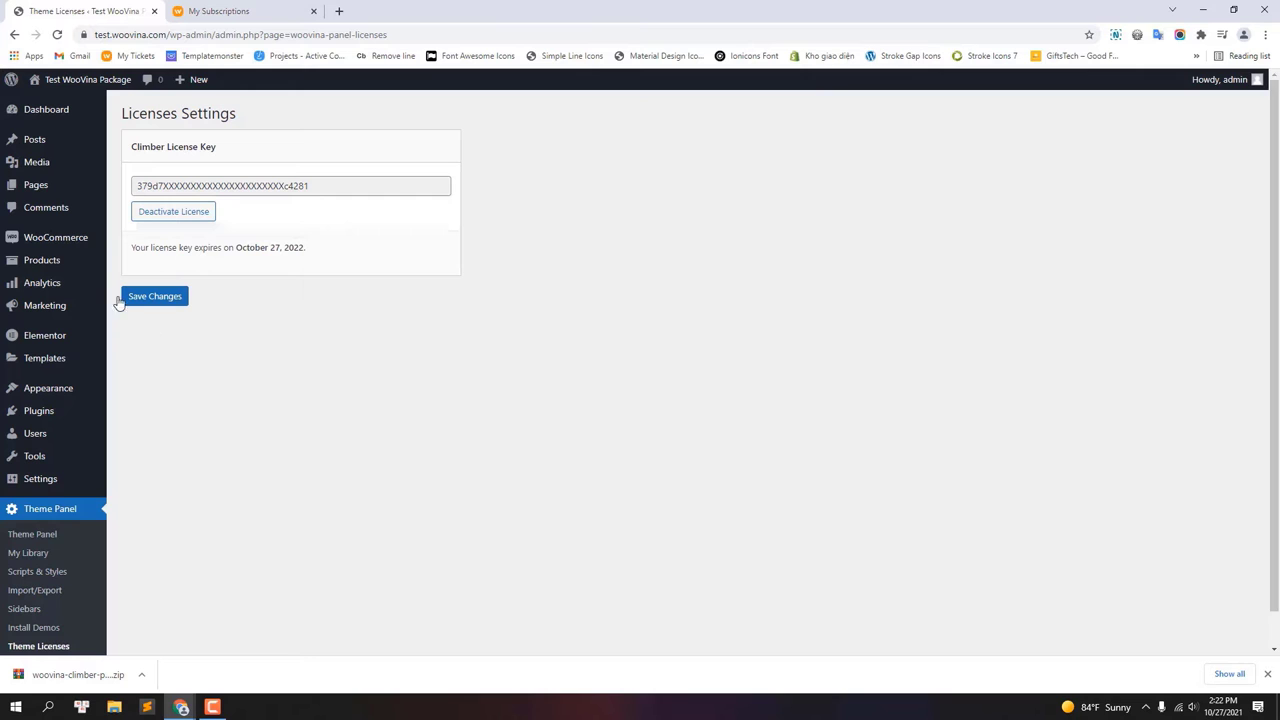
# Move all default pages of the site to the trash and permanently delete them by emptying the page trash.
pyautogui.click(37, 188)
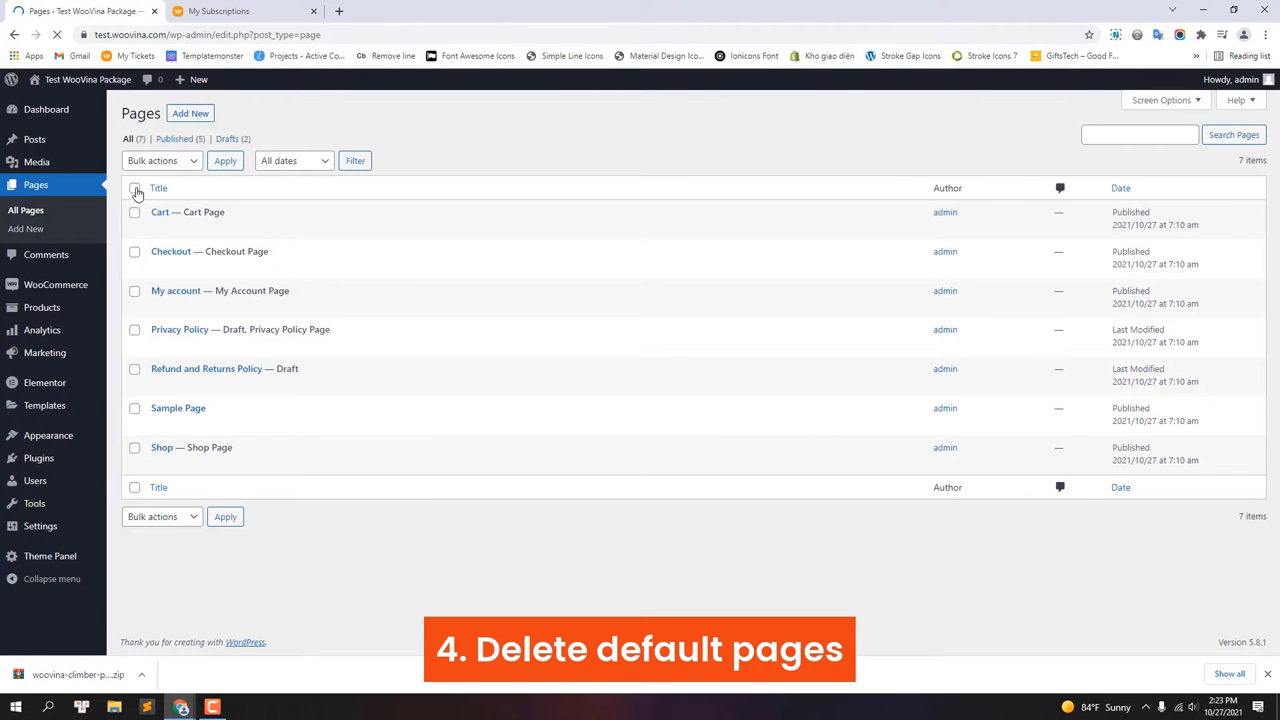
pyautogui.click(135, 189)
pyautogui.click(155, 161)
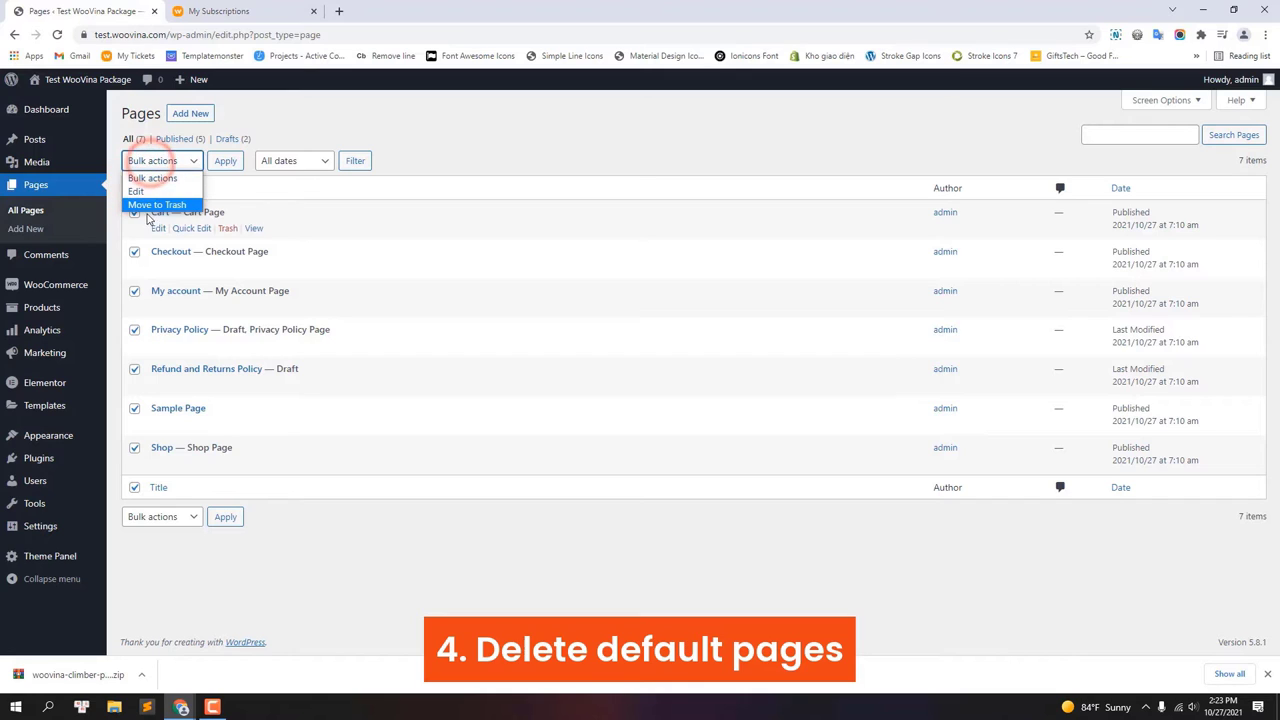
pyautogui.click(150, 204)
pyautogui.click(228, 165)
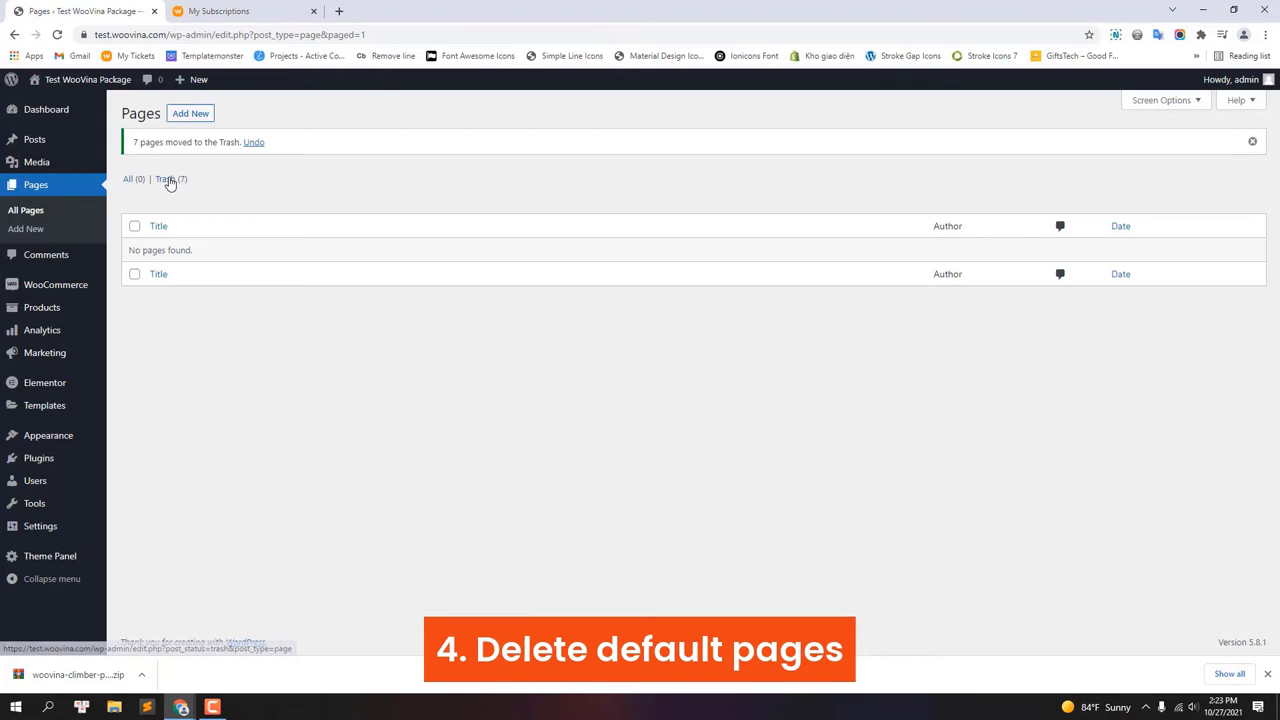
pyautogui.click(167, 178)
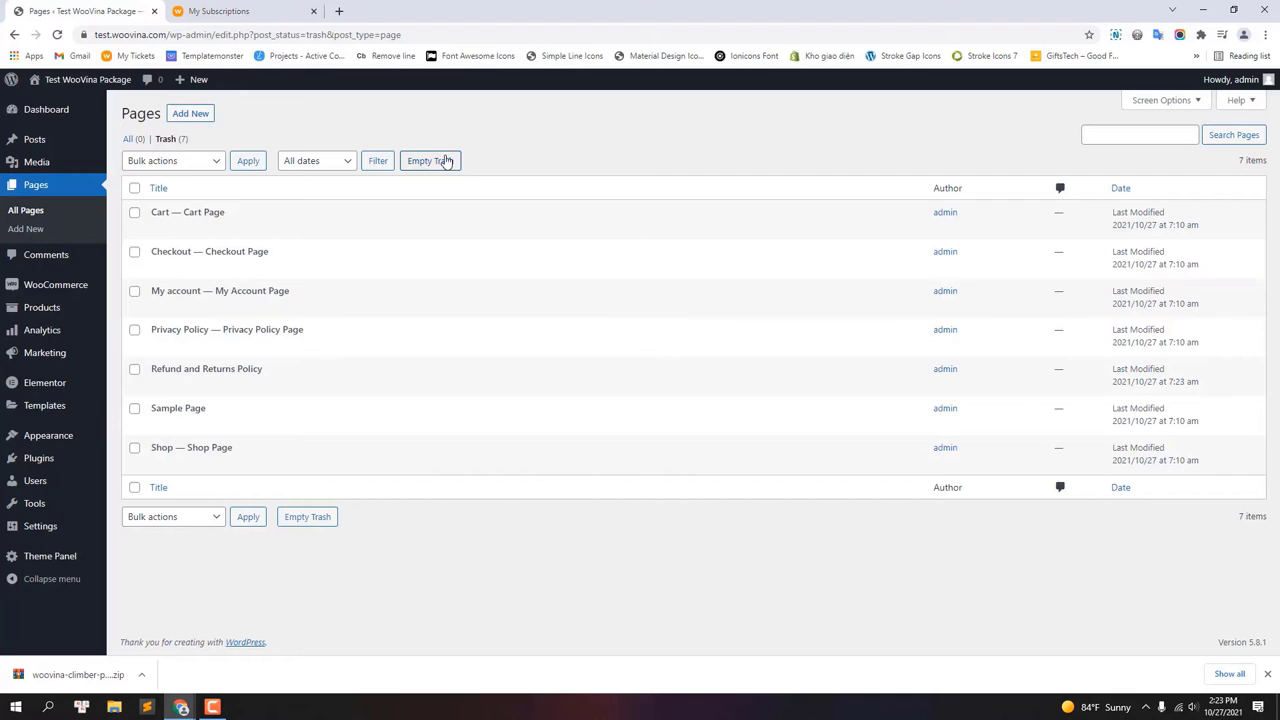
pyautogui.click(432, 163)
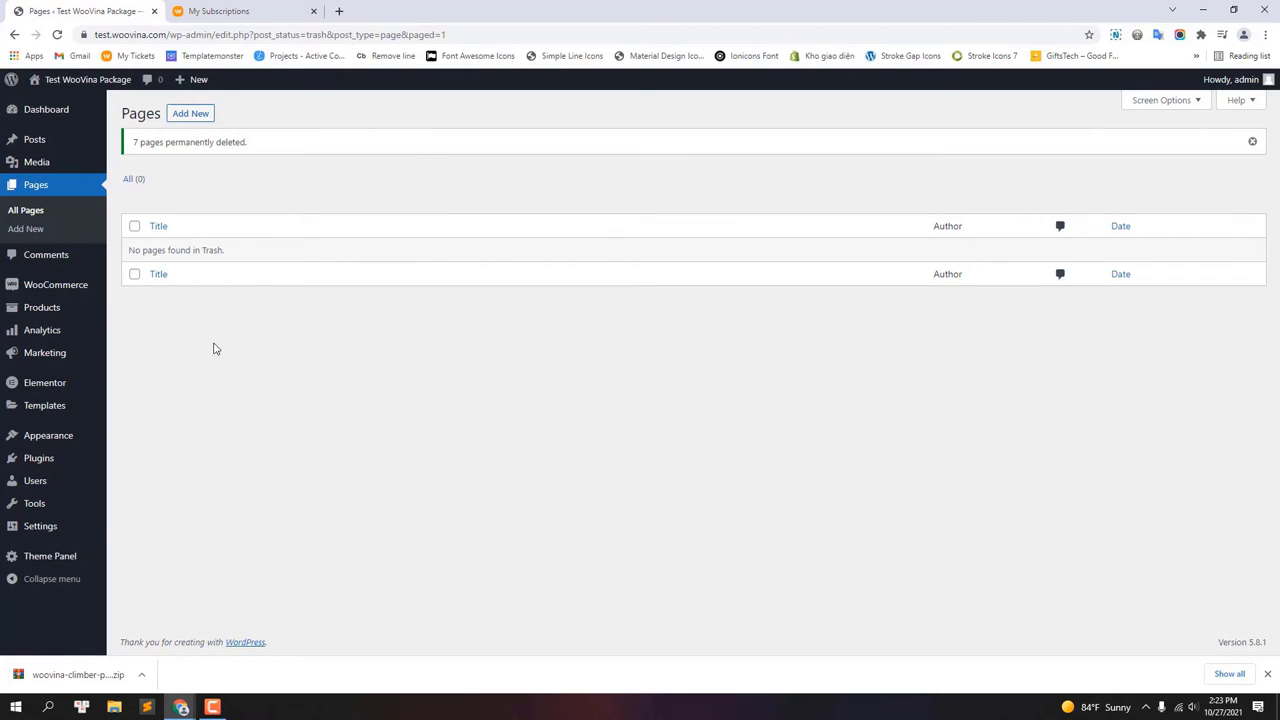
# Start the Climber demo import from WooVina's Install Demos and install the required WPForms and Dokan plugins.
pyautogui.moveTo(66, 560)
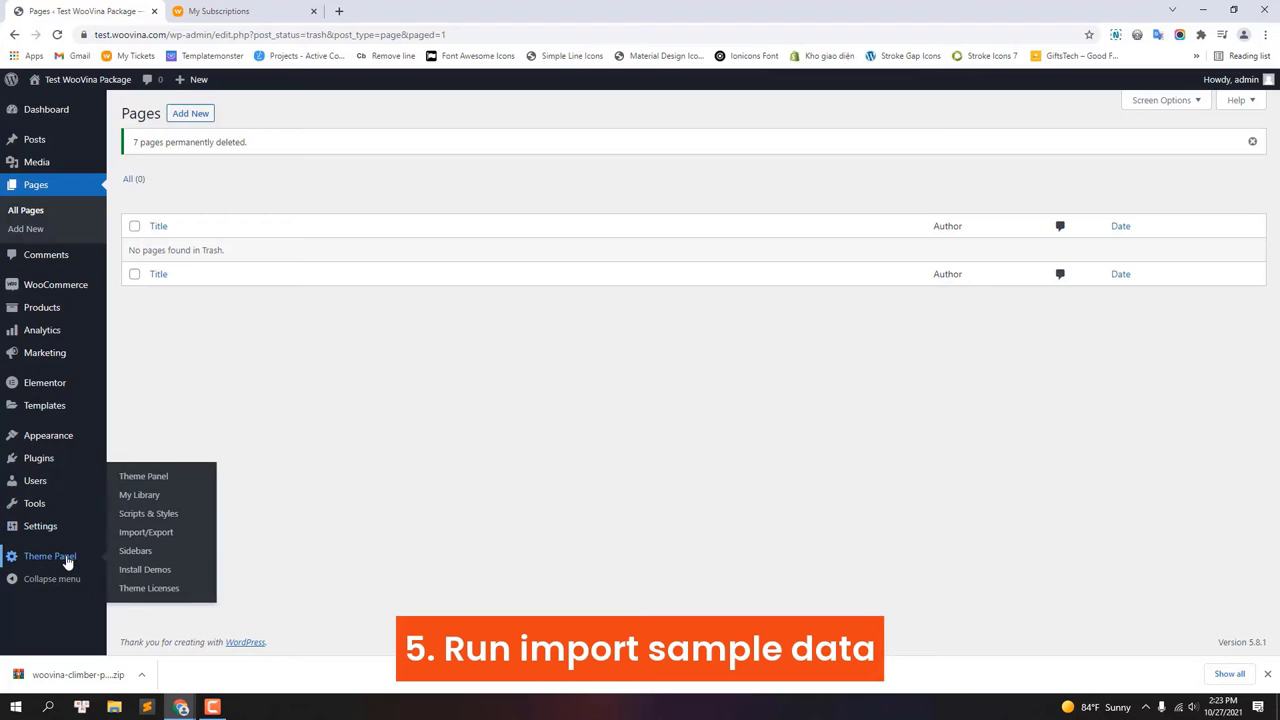
pyautogui.click(135, 569)
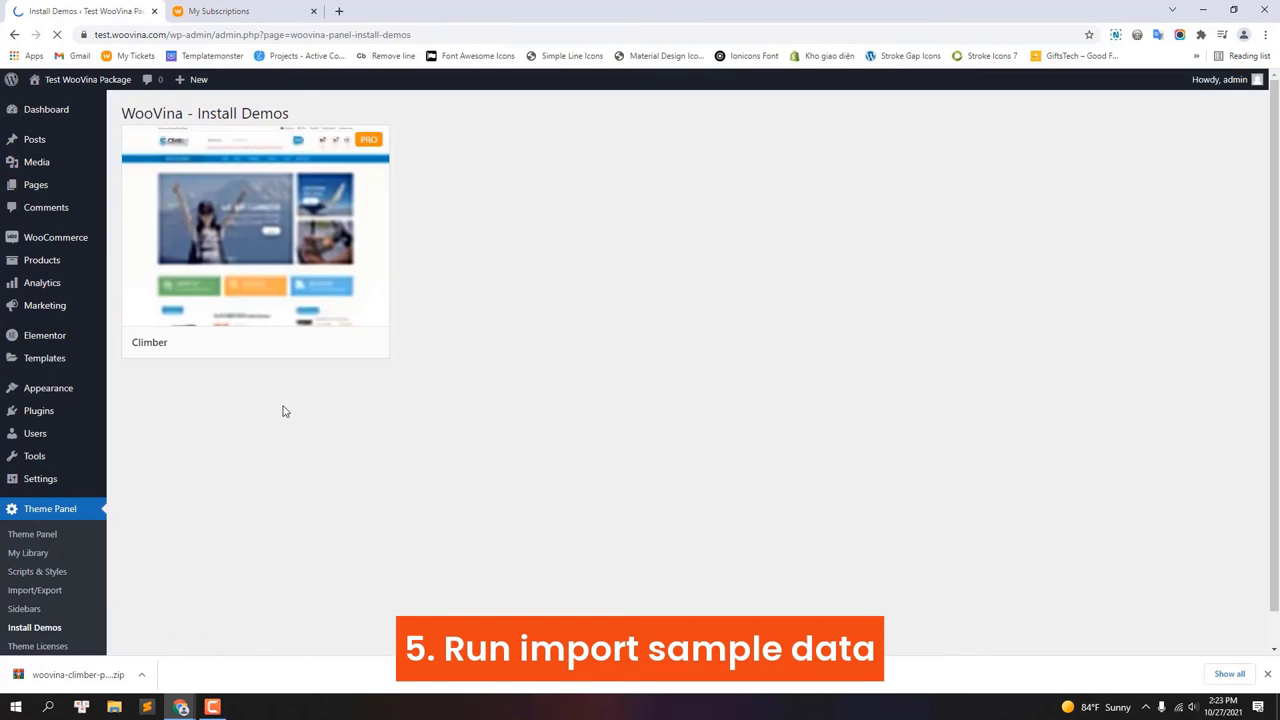
pyautogui.click(268, 244)
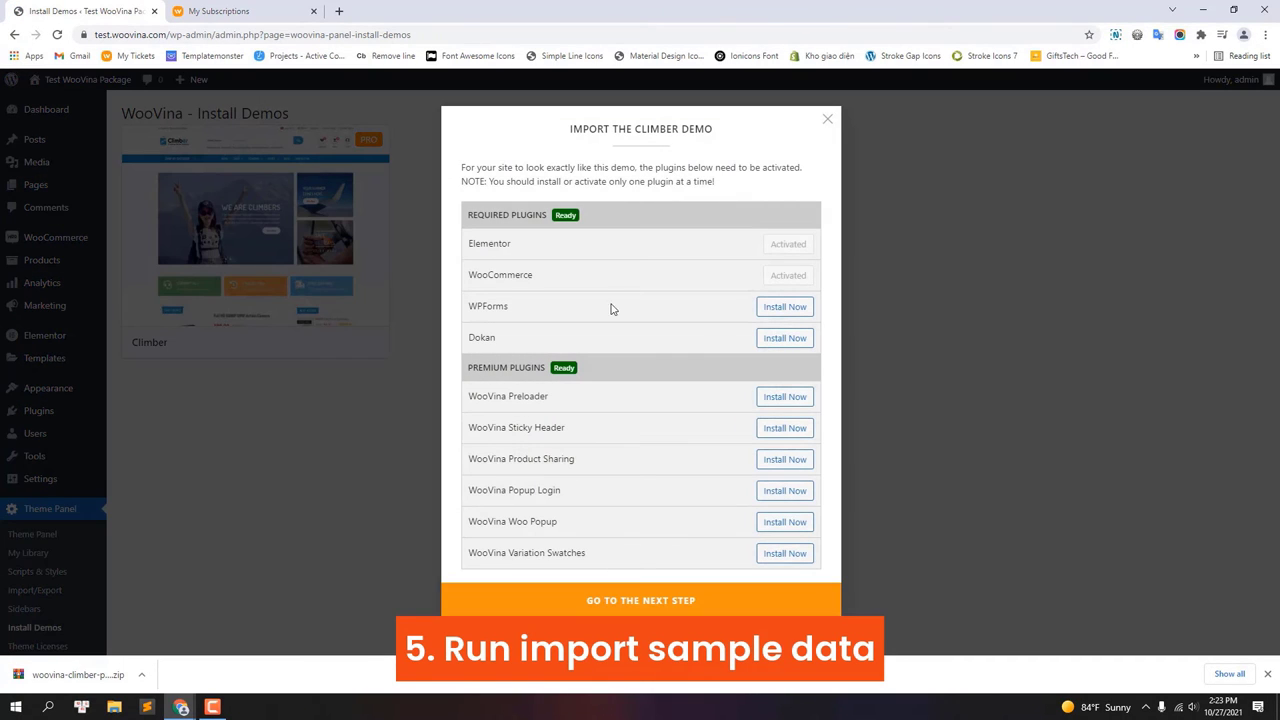
pyautogui.click(785, 307)
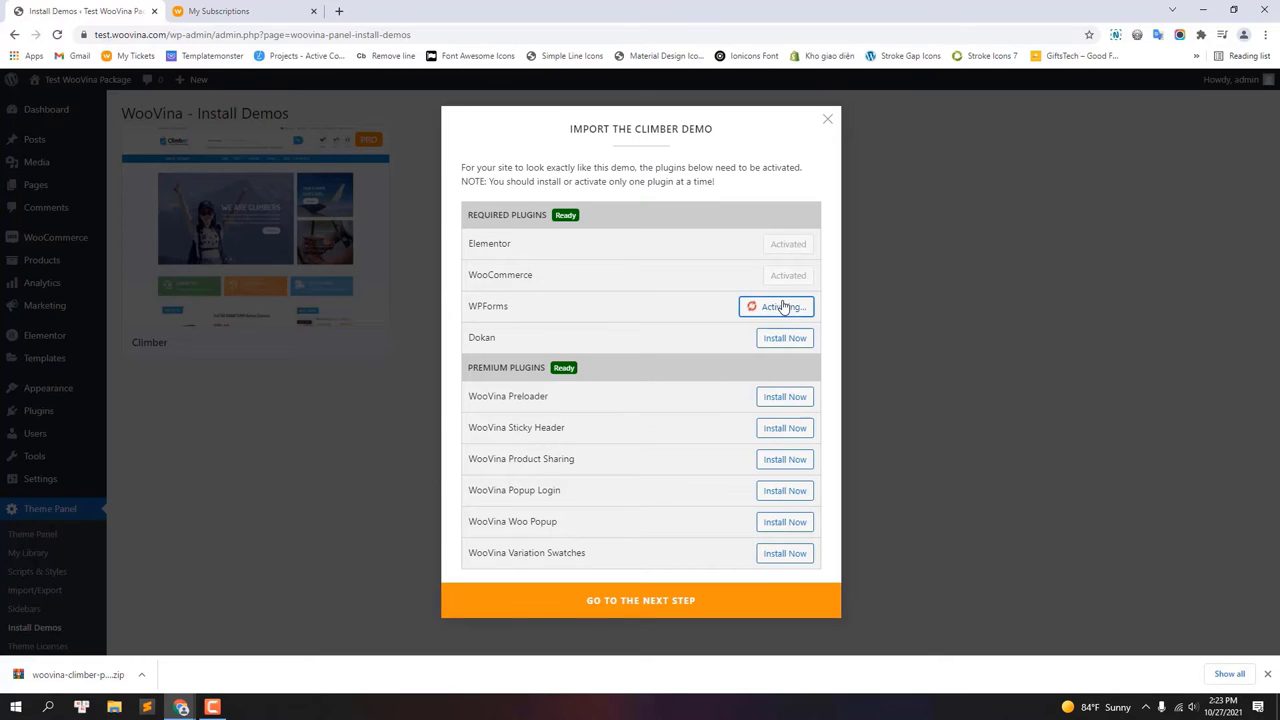
pyautogui.click(786, 339)
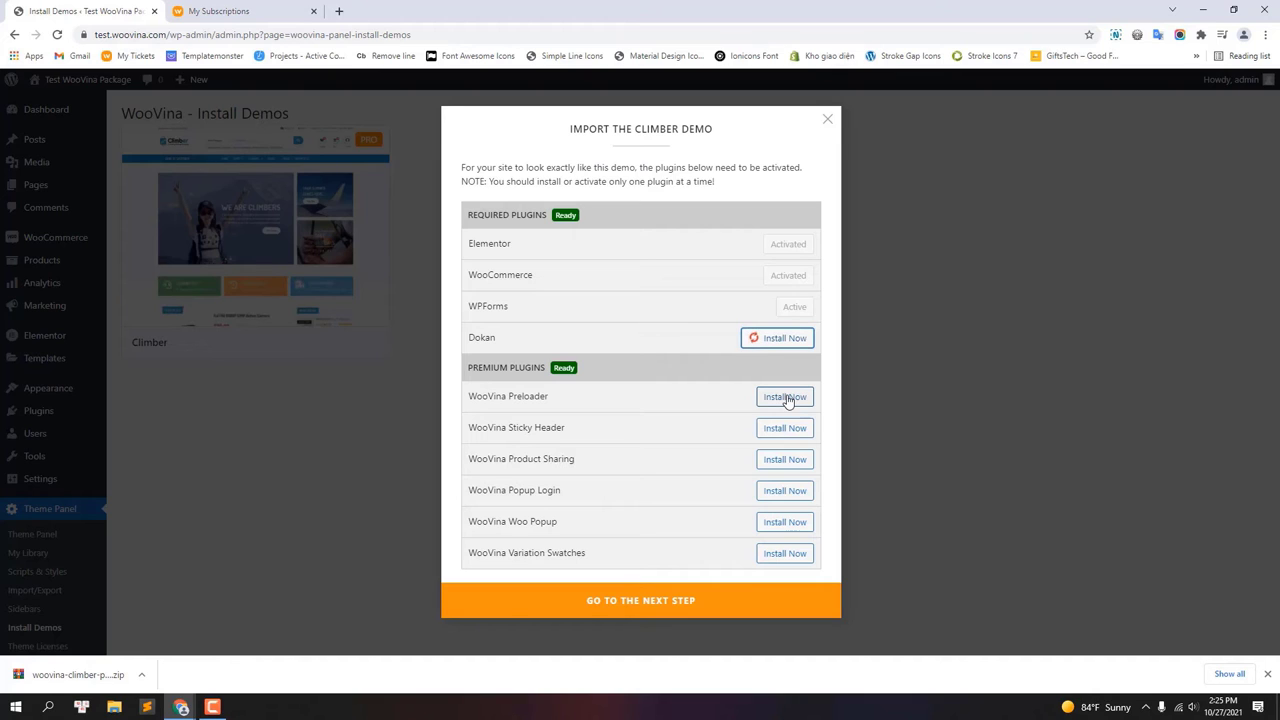
pyautogui.click(213, 708)
pyautogui.click(1212, 638)
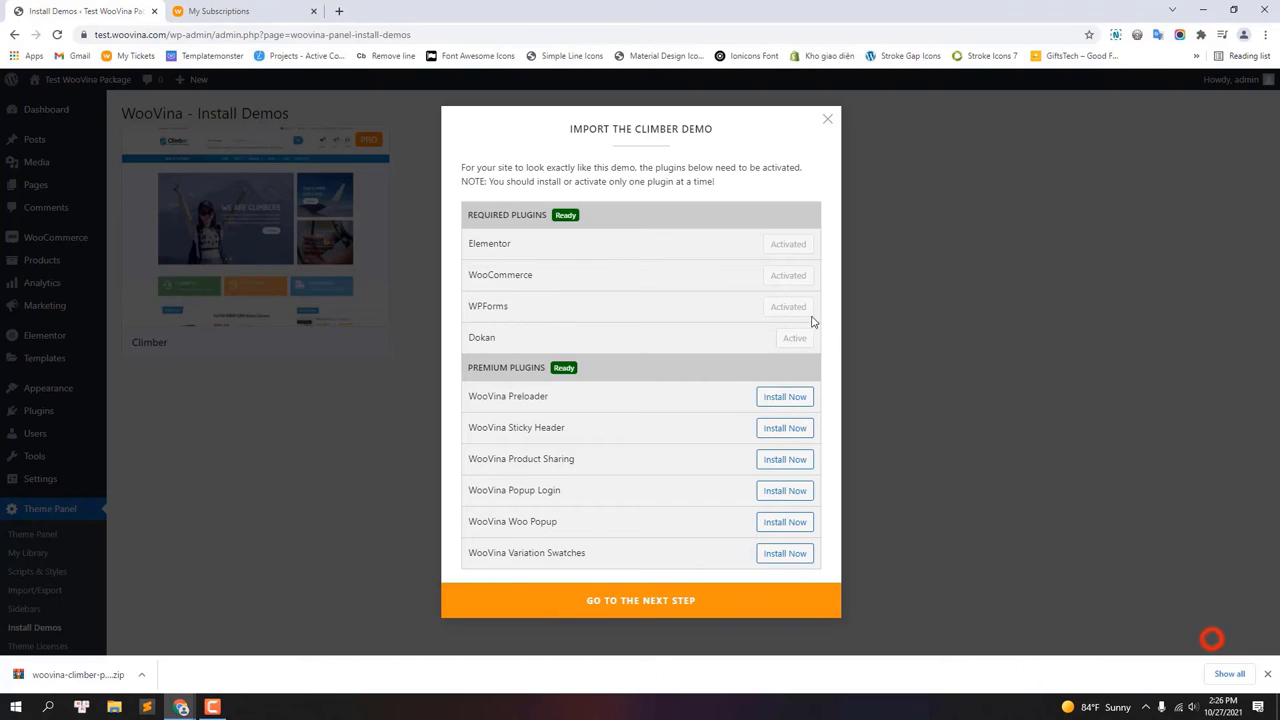
# Install the premium plugins WooVina Preloader, Sticky Header, Product Sharing, Popup Login, Woo Popup and Variation Swatches for the Climber demo.
pyautogui.click(797, 397)
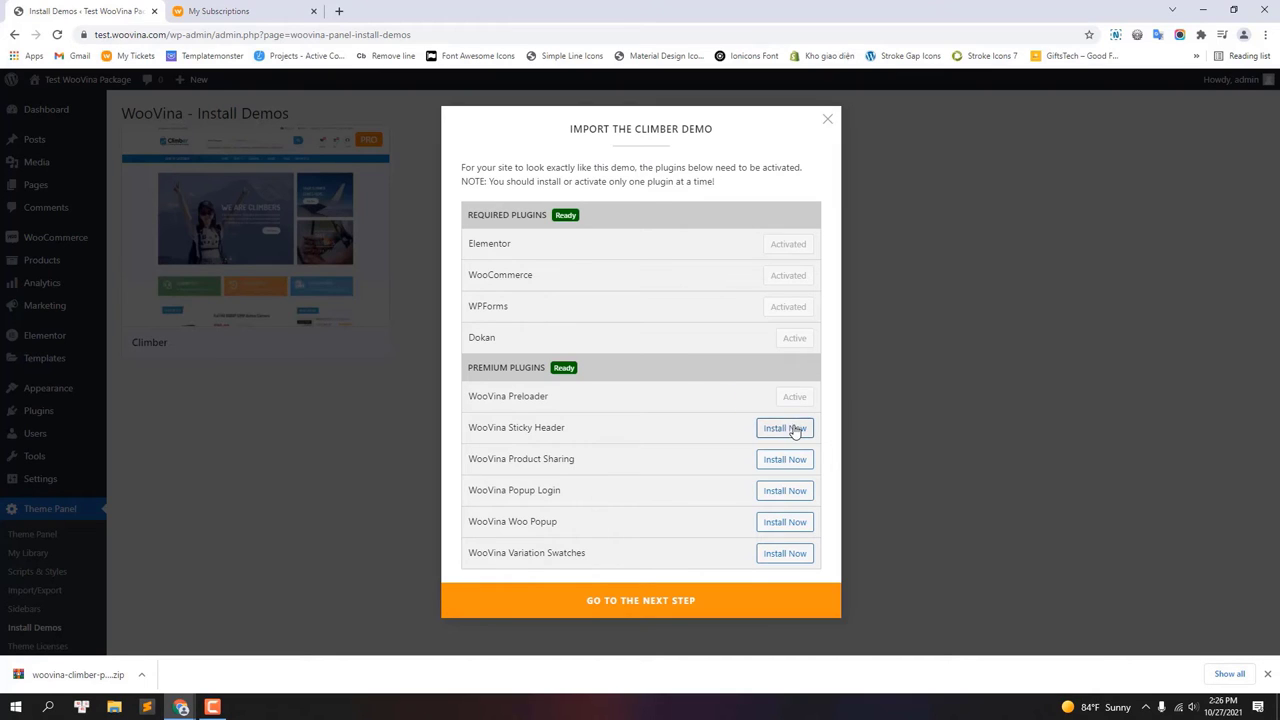
pyautogui.click(794, 428)
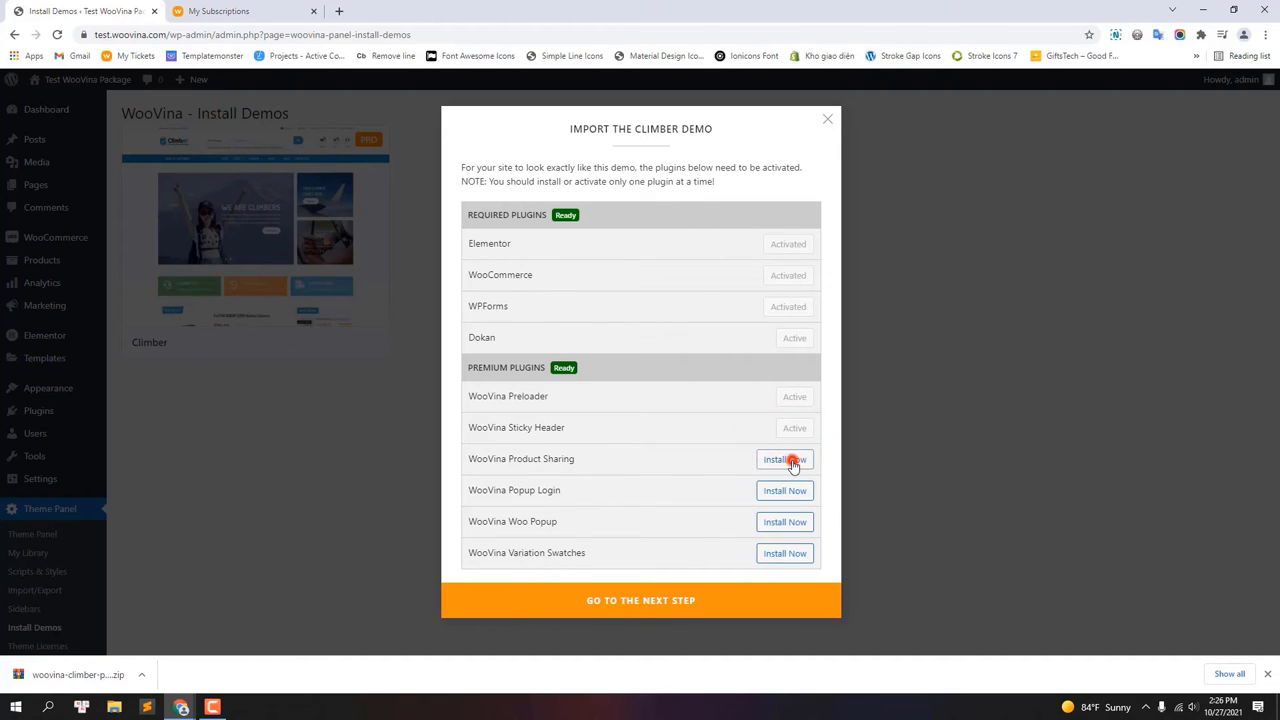
pyautogui.click(791, 462)
pyautogui.click(791, 490)
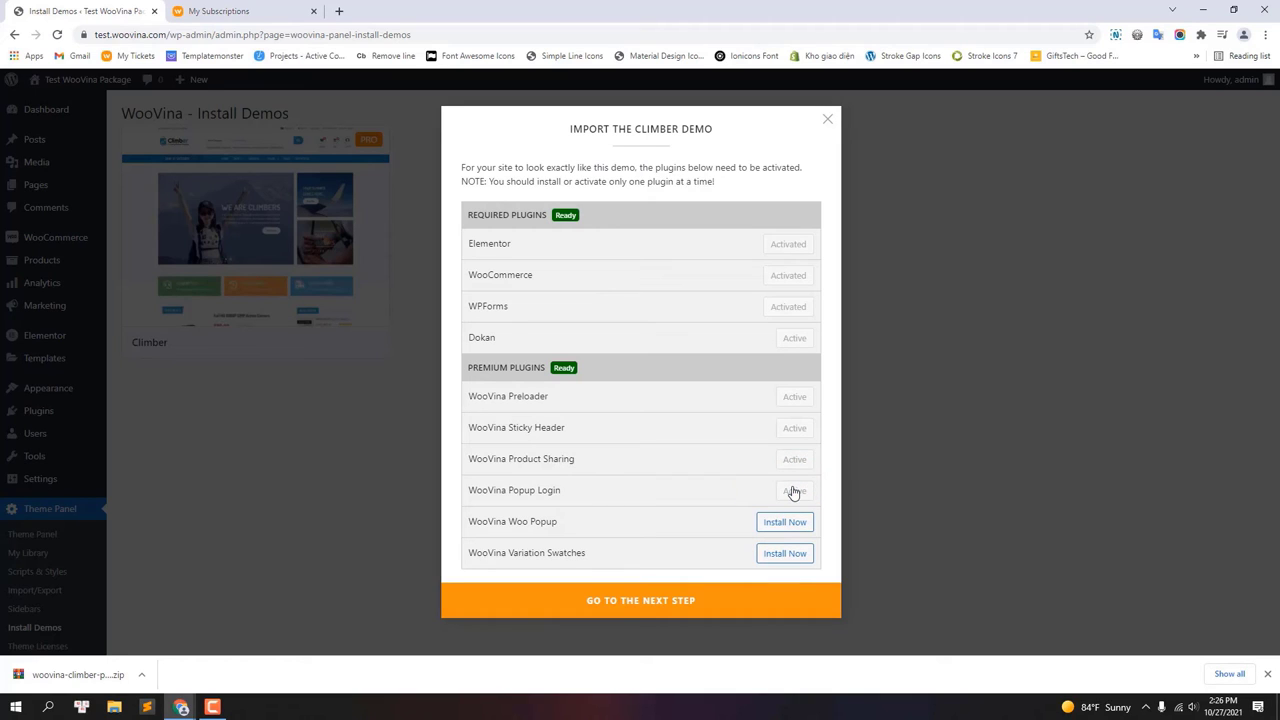
pyautogui.click(786, 521)
pyautogui.click(786, 554)
# Install the Climber demo with XML data, customizer settings, widgets and contact form, and go to Elementor's Replace URL tool.
pyautogui.click(640, 599)
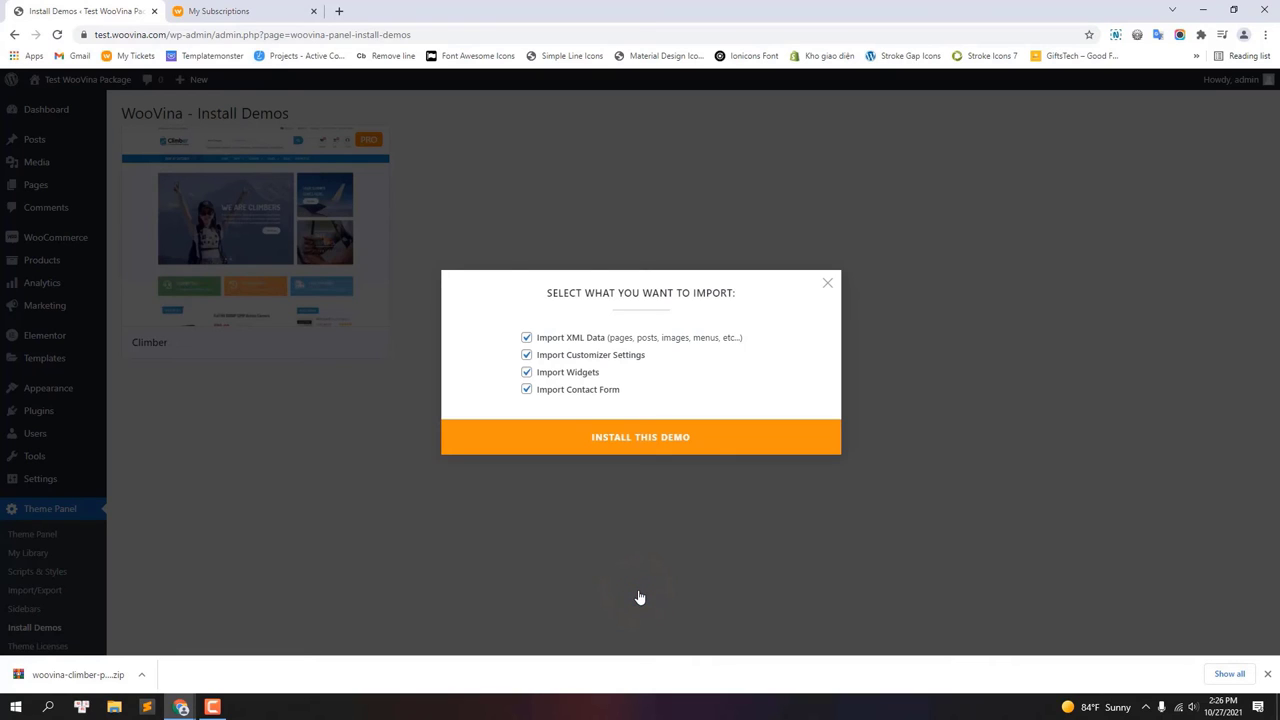
pyautogui.click(646, 448)
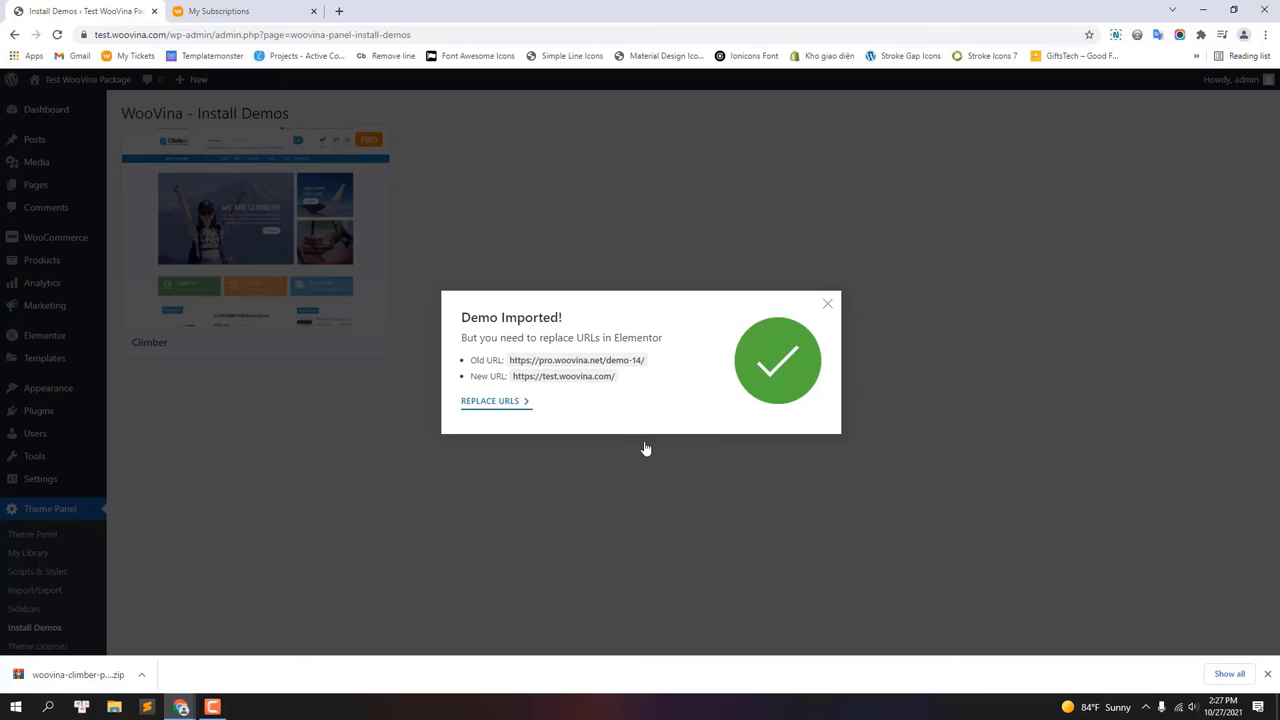
pyautogui.click(495, 401)
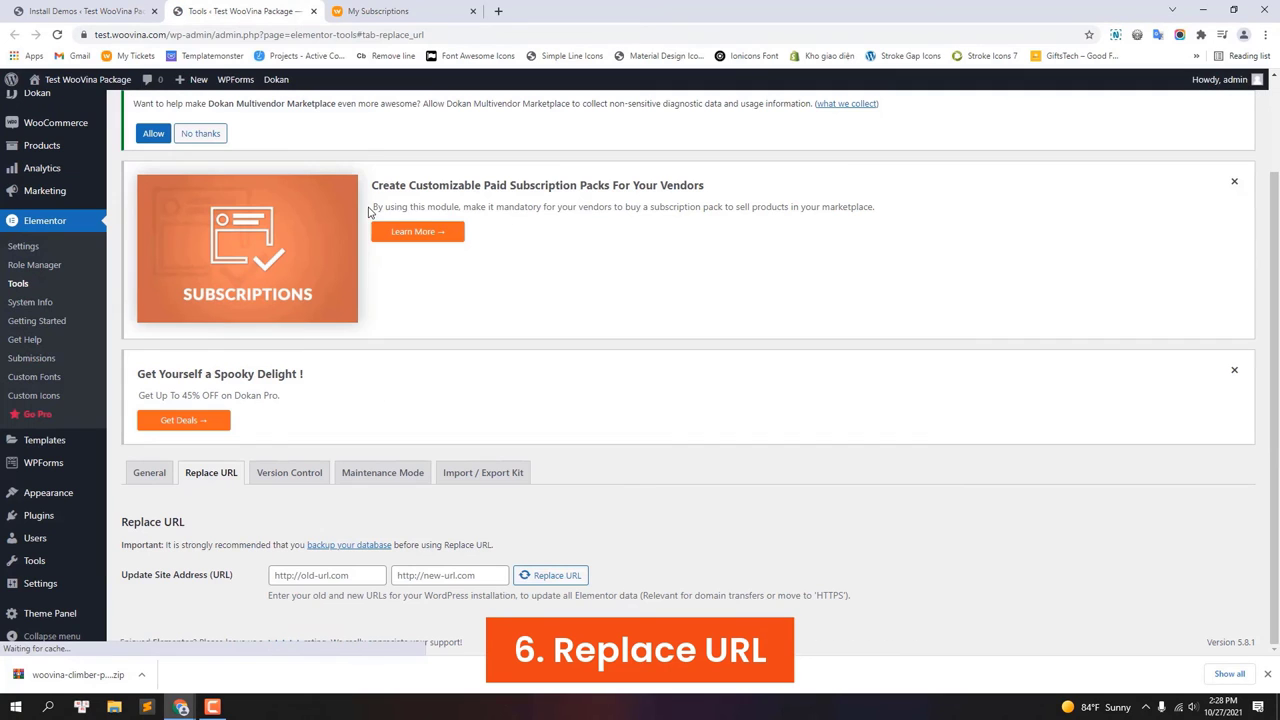
pyautogui.click(75, 5)
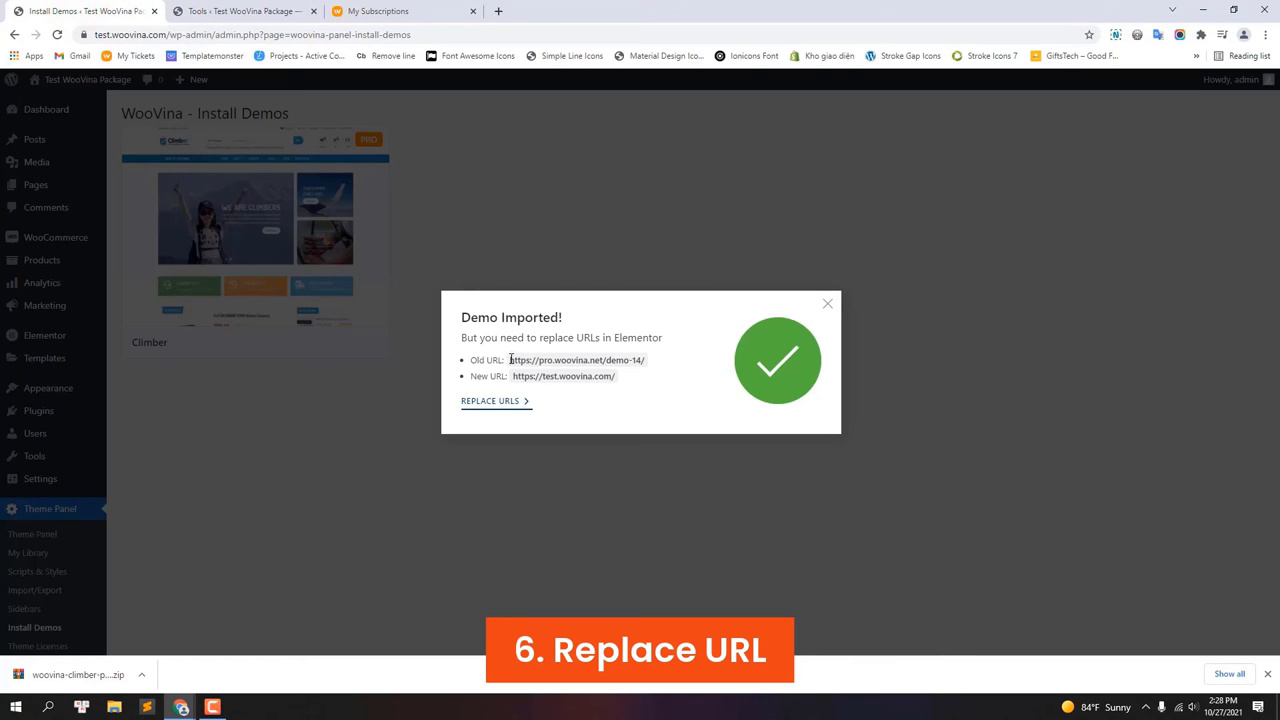
pyautogui.moveTo(510, 359); pyautogui.dragTo(632, 362)
pyautogui.rightClick(632, 362)
pyautogui.click(663, 371)
pyautogui.click(215, 10)
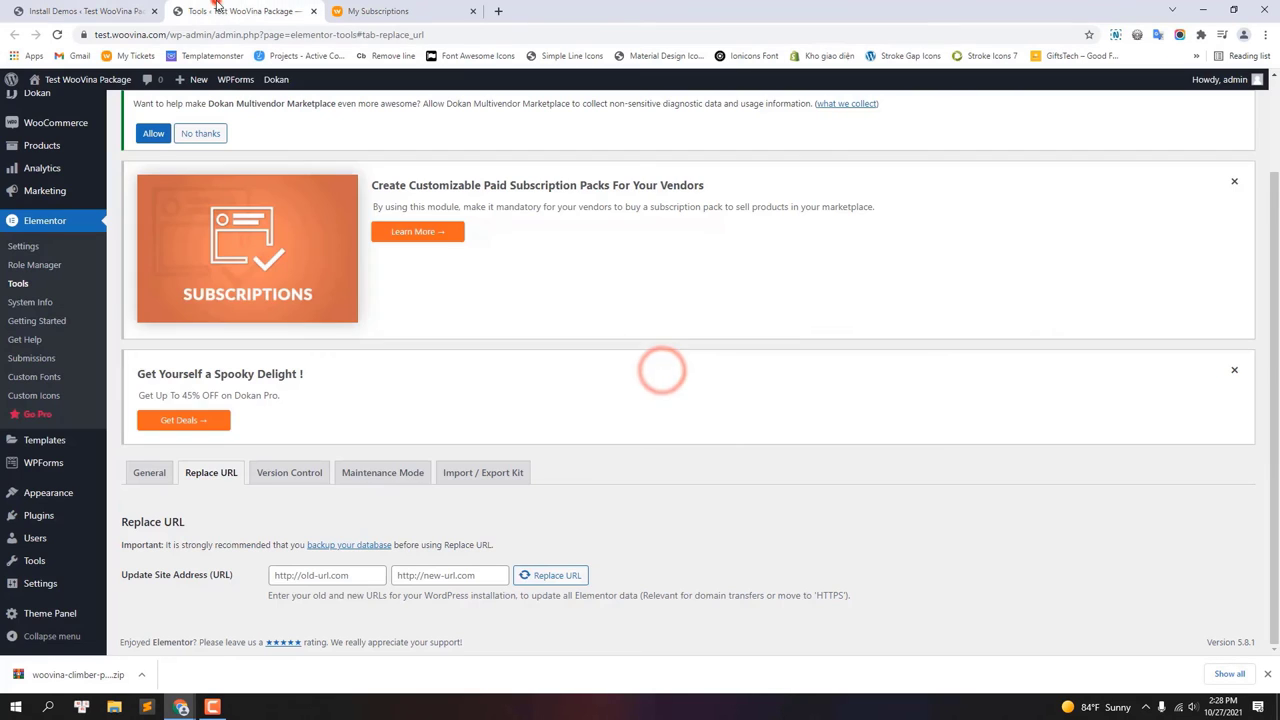
pyautogui.rightClick(328, 575)
pyautogui.click(357, 446)
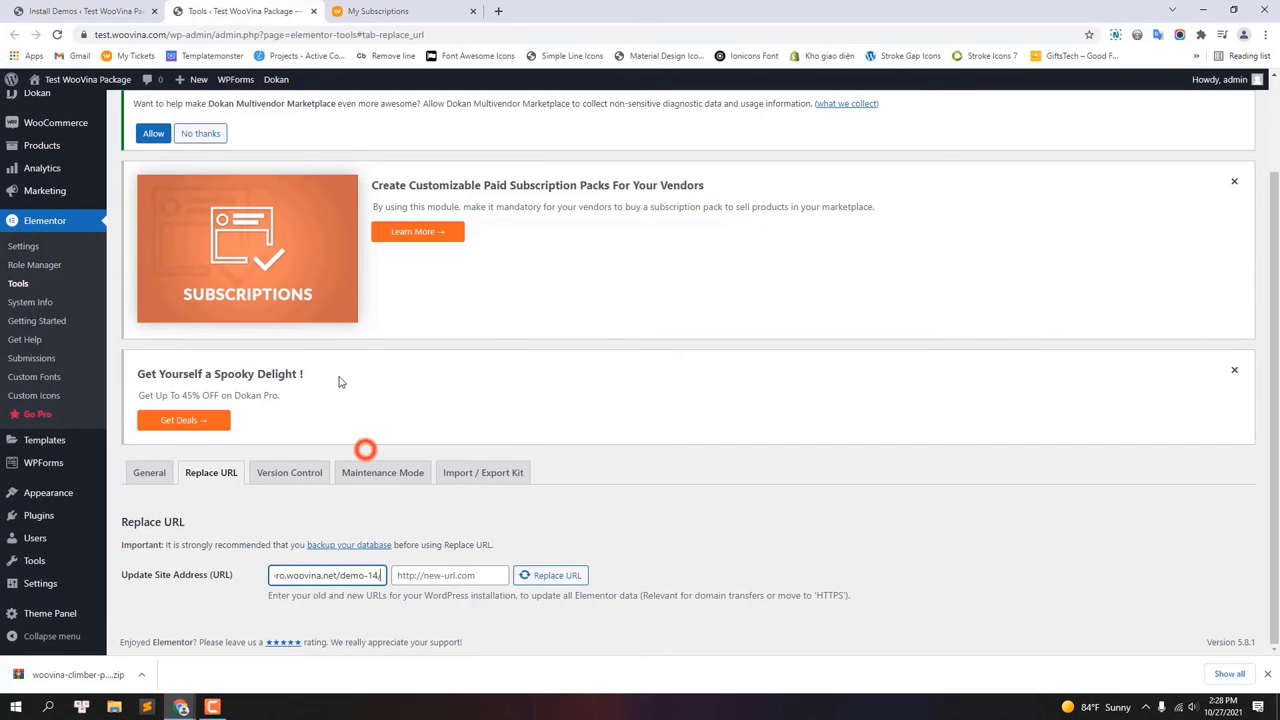
pyautogui.click(85, 11)
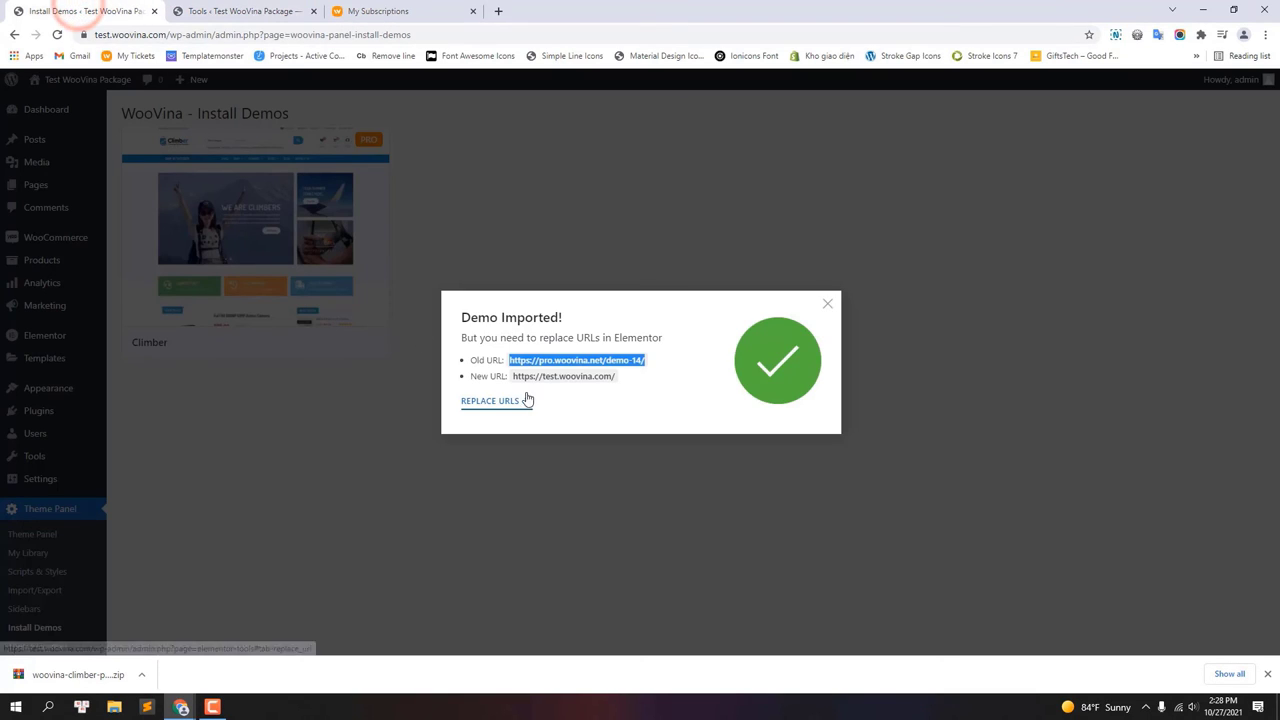
pyautogui.moveTo(513, 377); pyautogui.dragTo(613, 378)
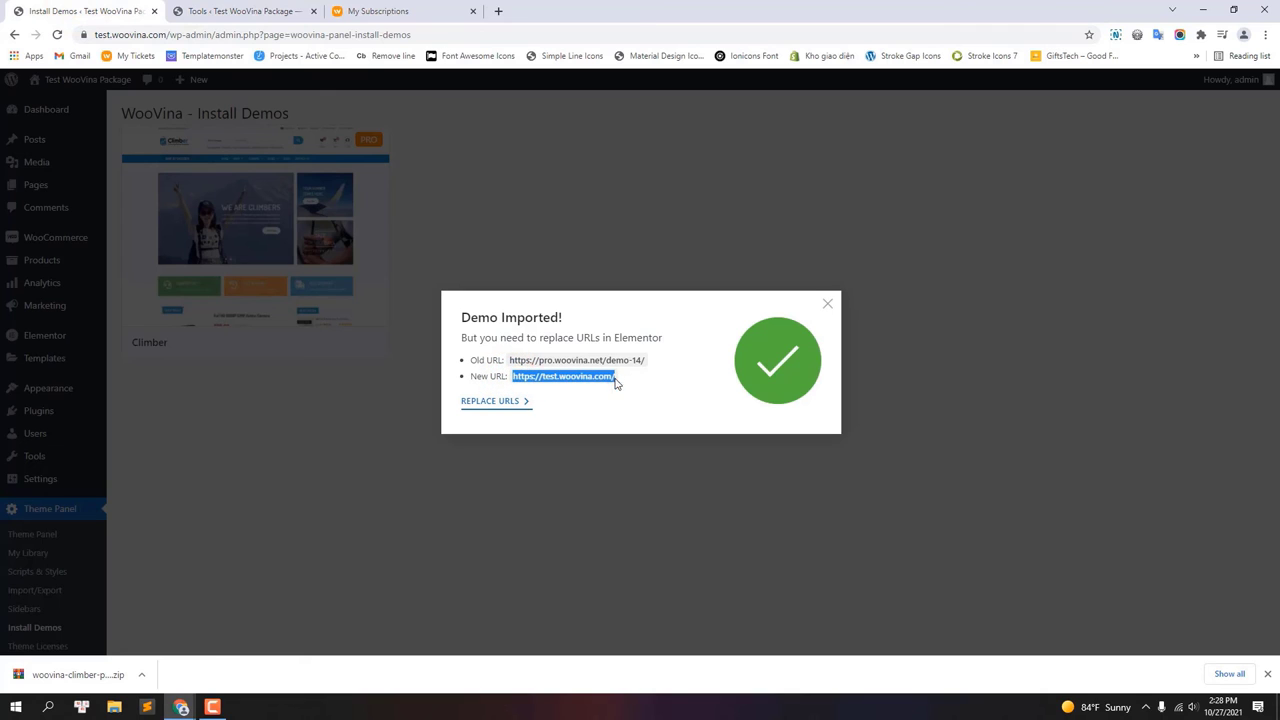
pyautogui.rightClick(603, 378)
pyautogui.click(629, 391)
pyautogui.click(215, 11)
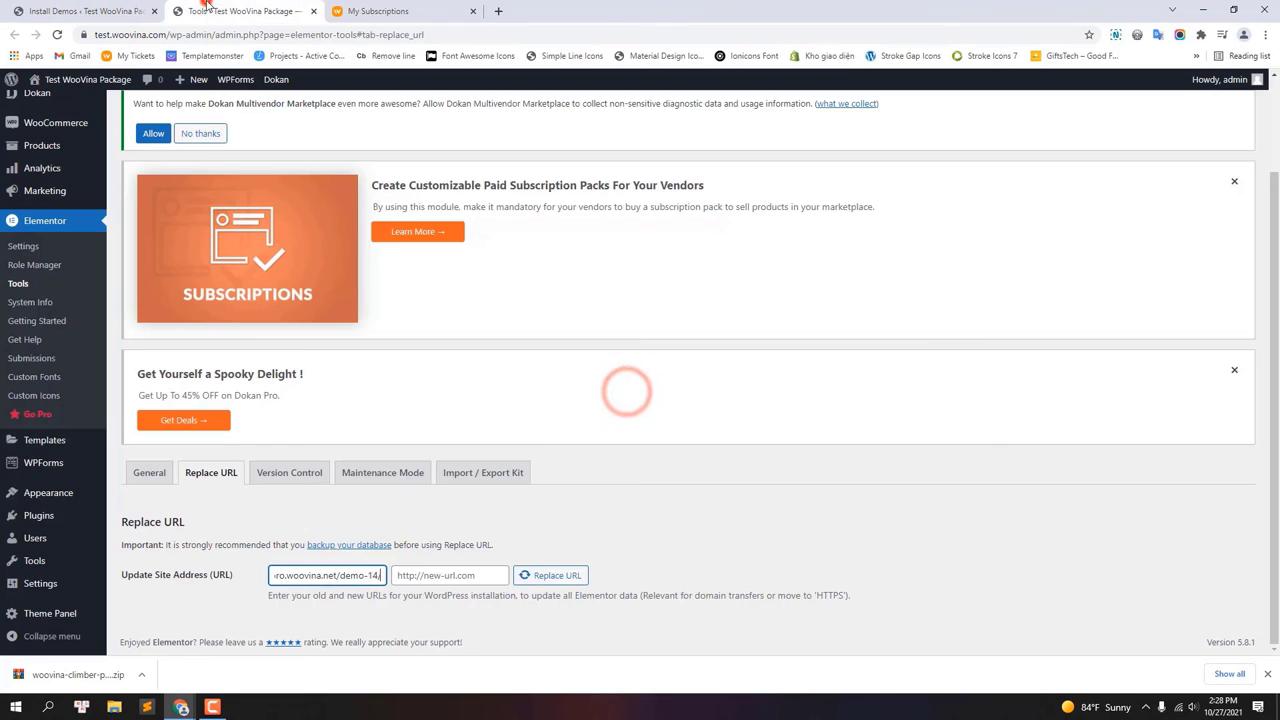
pyautogui.rightClick(433, 576)
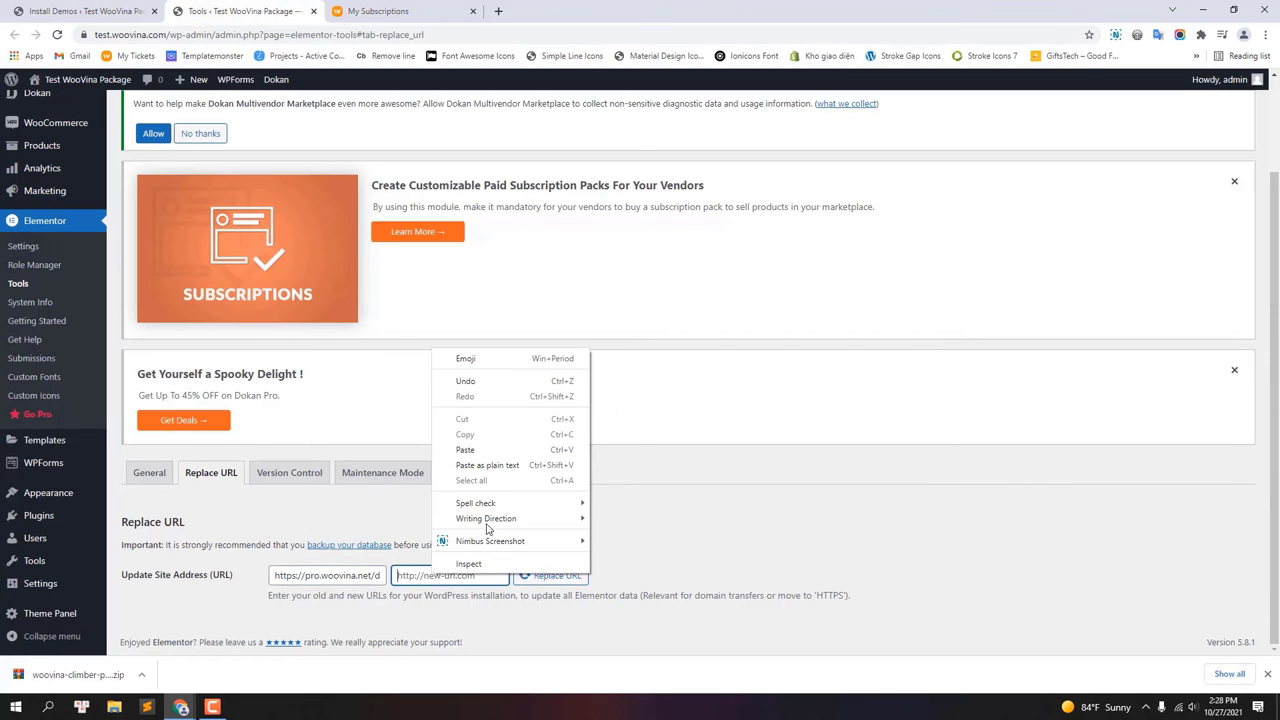
pyautogui.click(481, 450)
pyautogui.click(566, 575)
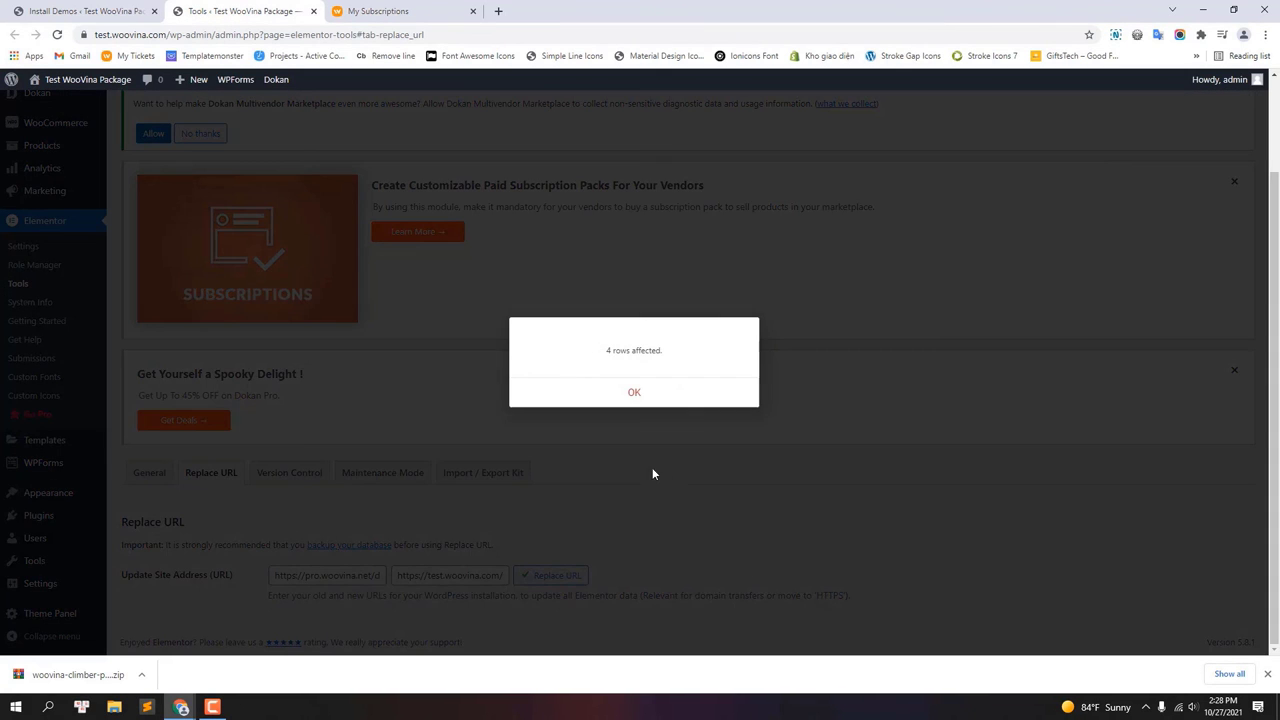
pyautogui.click(631, 392)
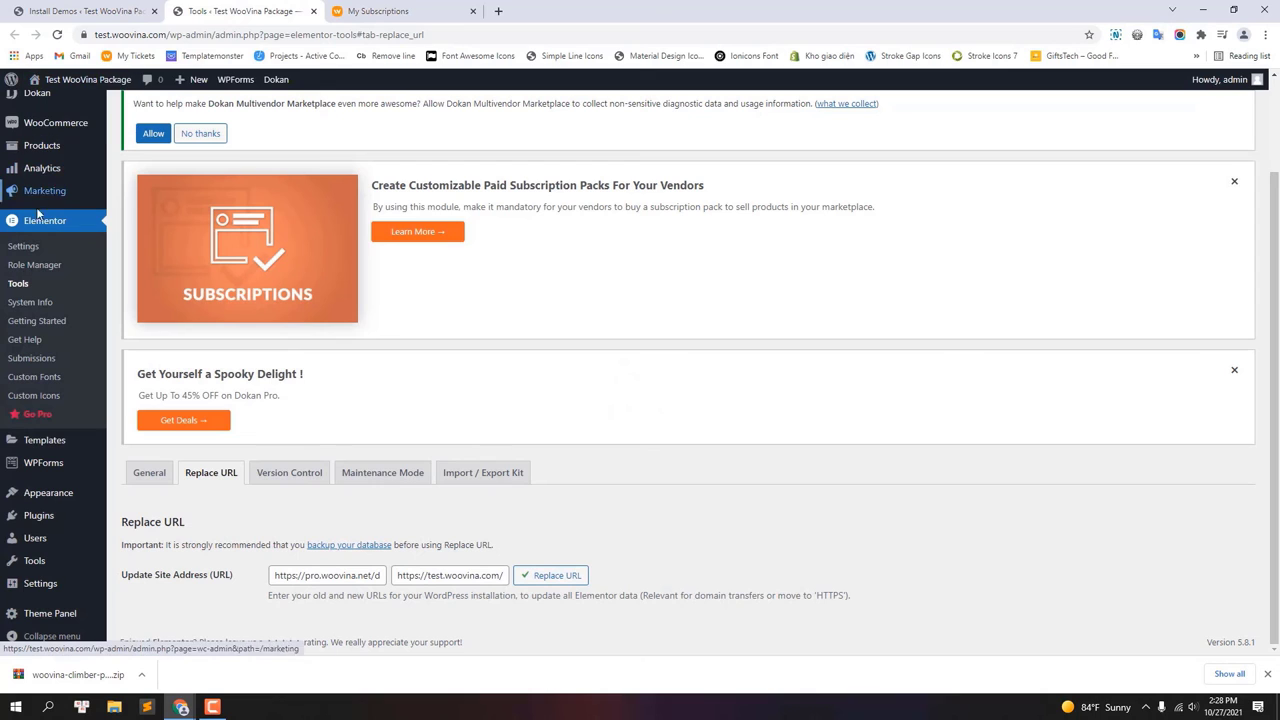
# Open the Page Settings section of the Dokan plugin's settings.
pyautogui.scroll(1, 40, 230)
pyautogui.moveTo(38, 171)
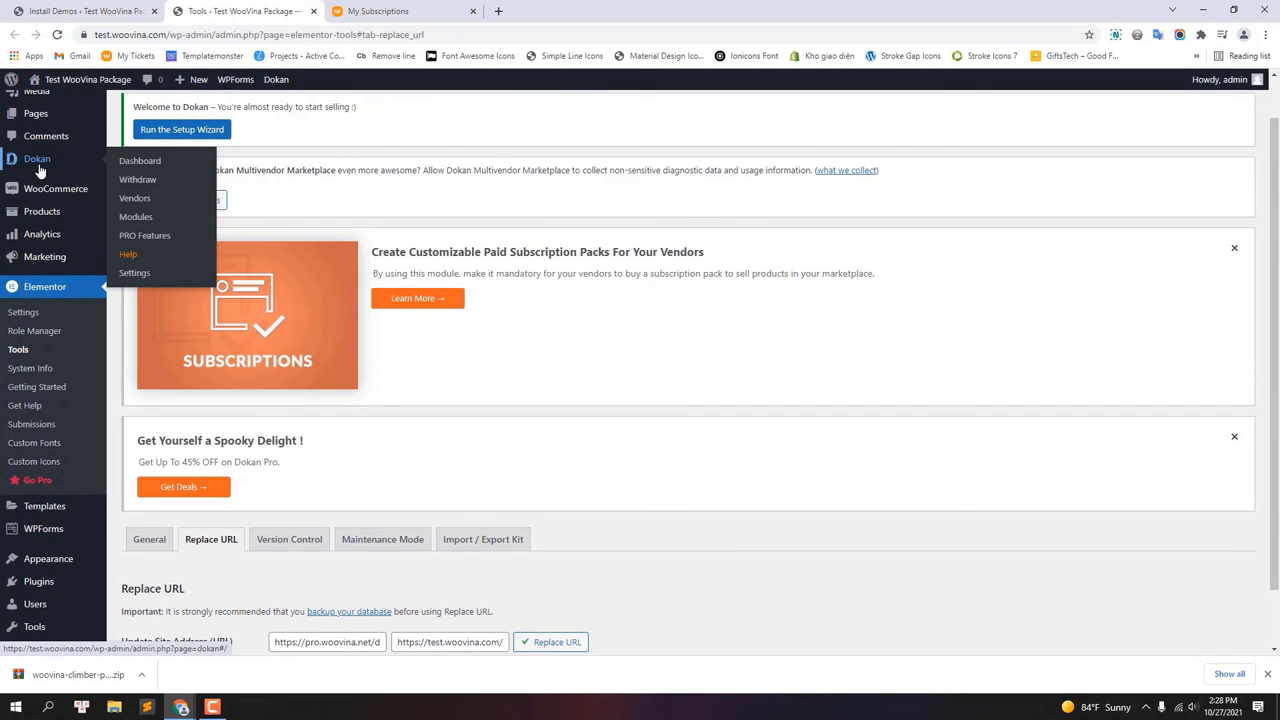
pyautogui.click(135, 273)
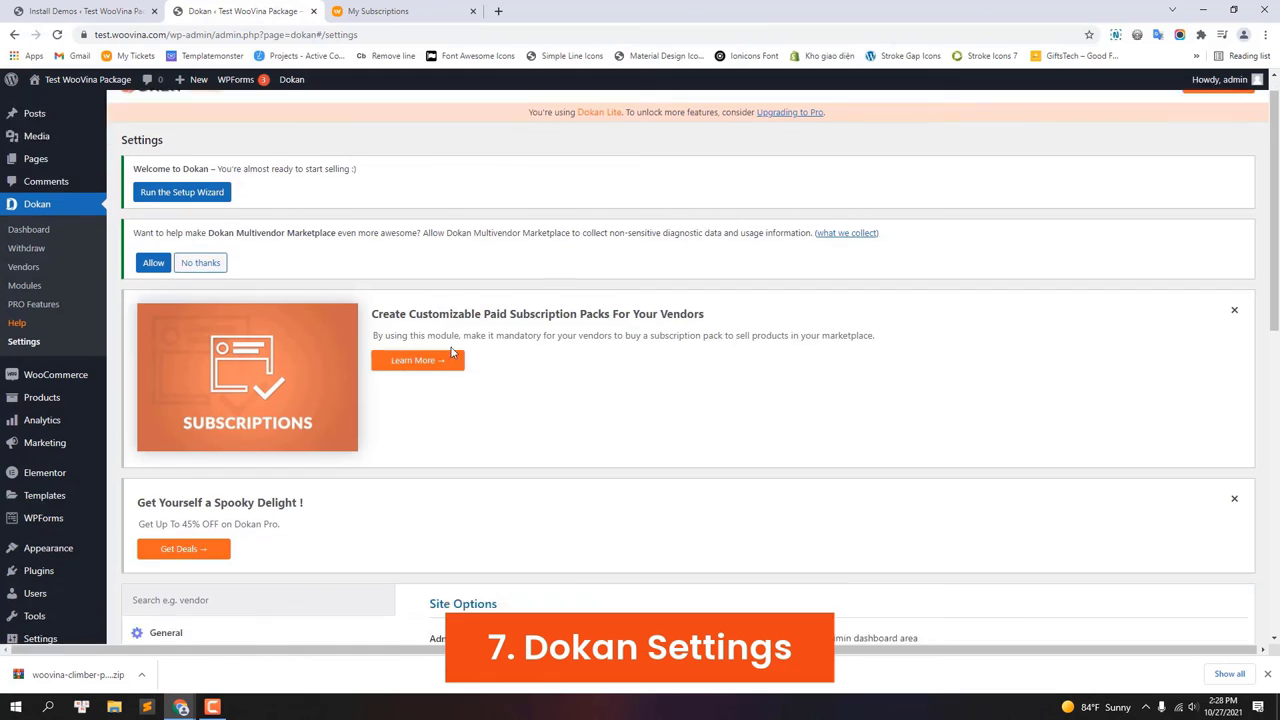
pyautogui.scroll(-3, 450, 350)
pyautogui.scroll(-2, 450, 353)
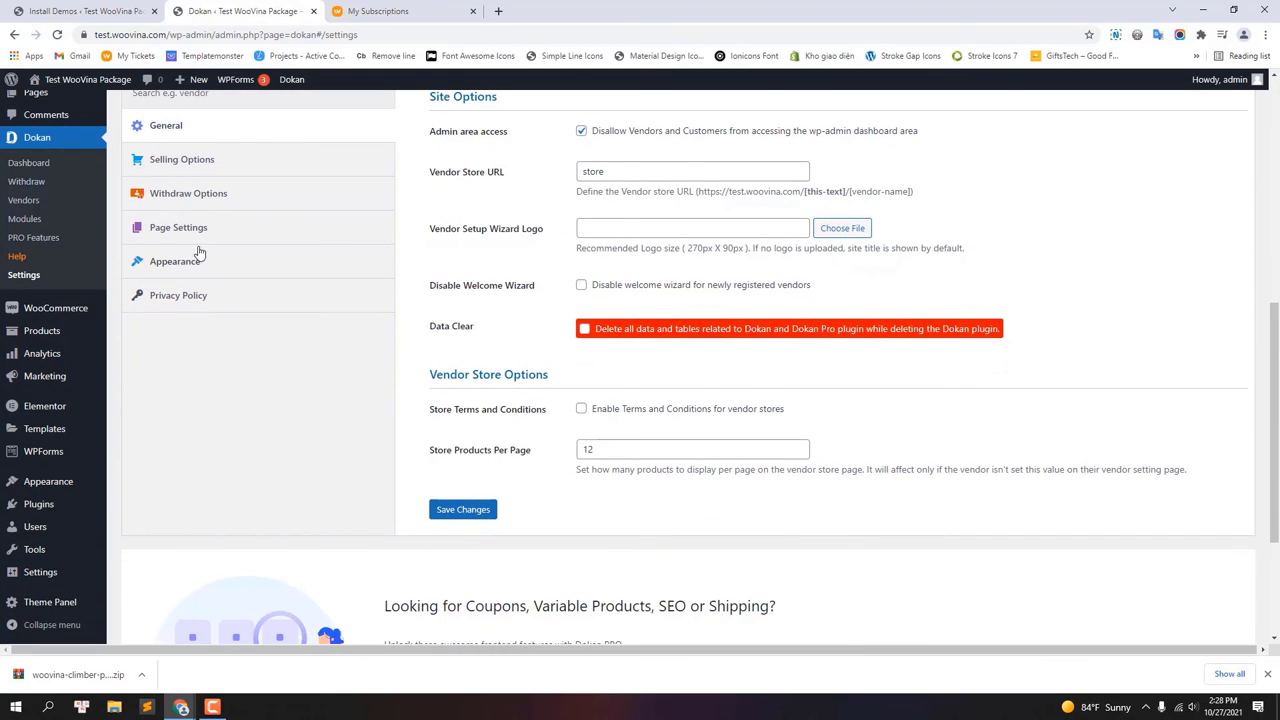
pyautogui.click(188, 231)
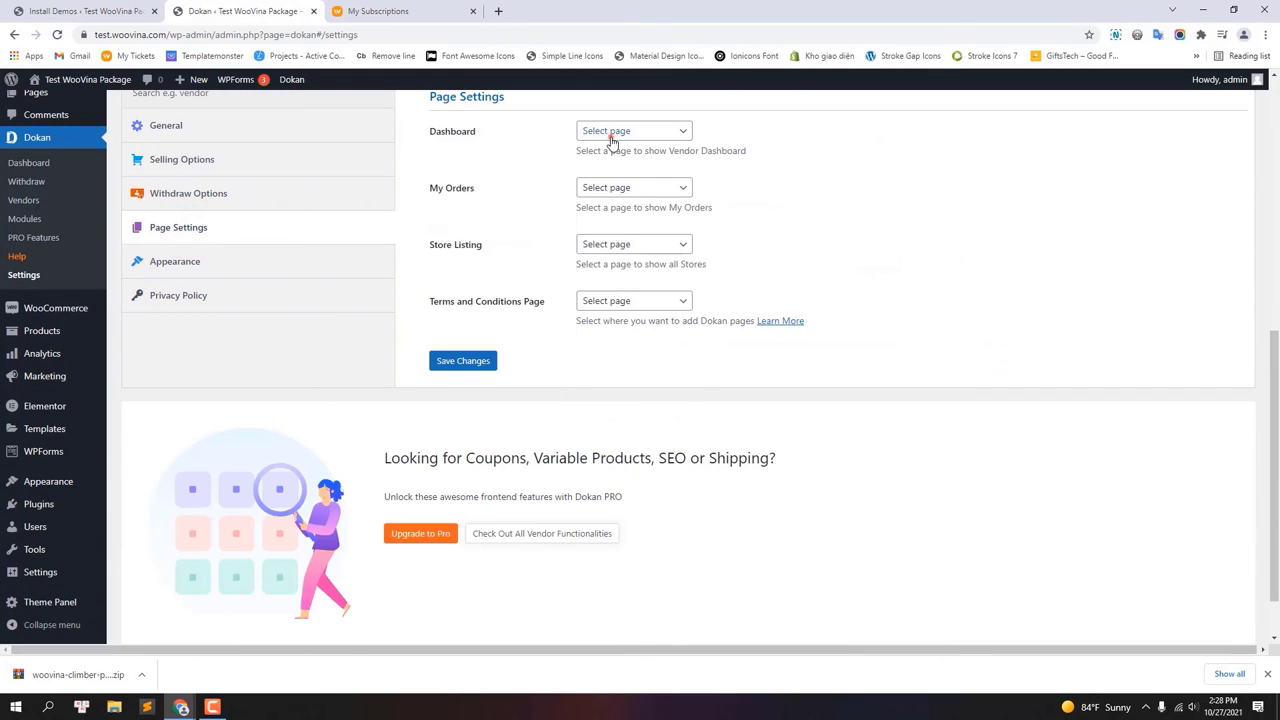
# Assign the Dashboard page as Dokan's vendor dashboard and the Orders Dokan page as its My Orders page.
pyautogui.click(610, 131)
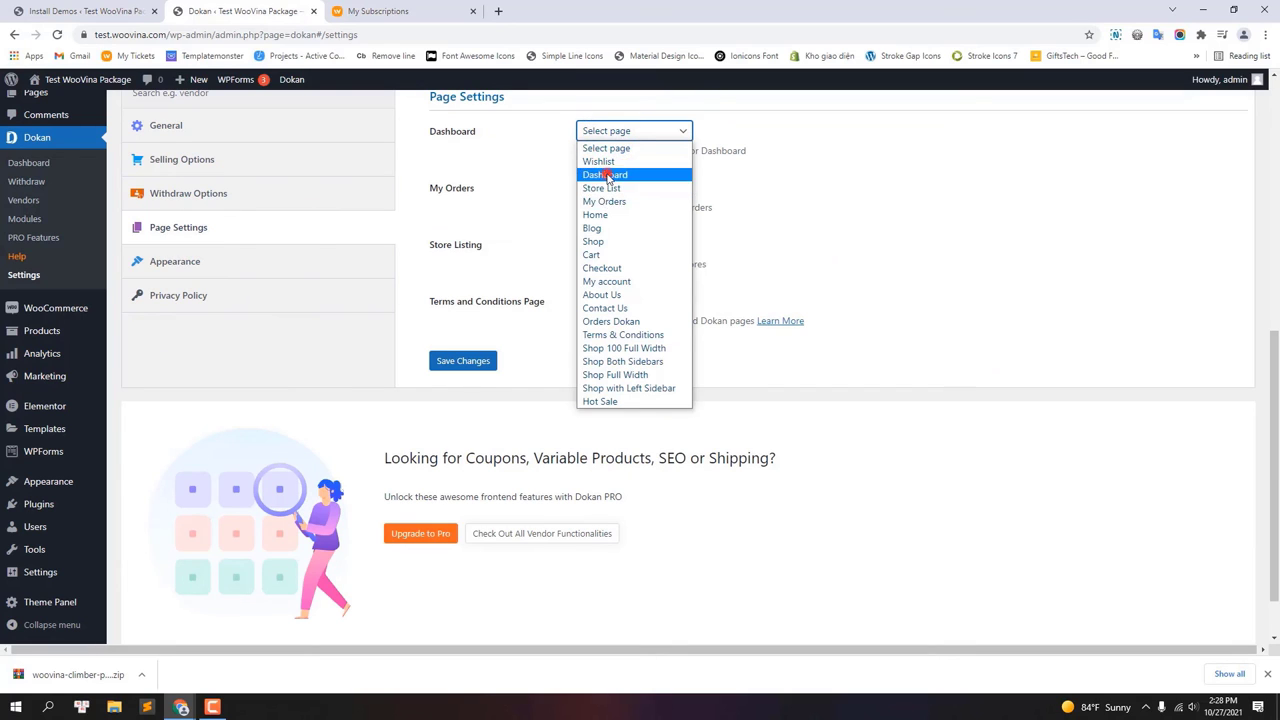
pyautogui.click(606, 175)
pyautogui.click(607, 189)
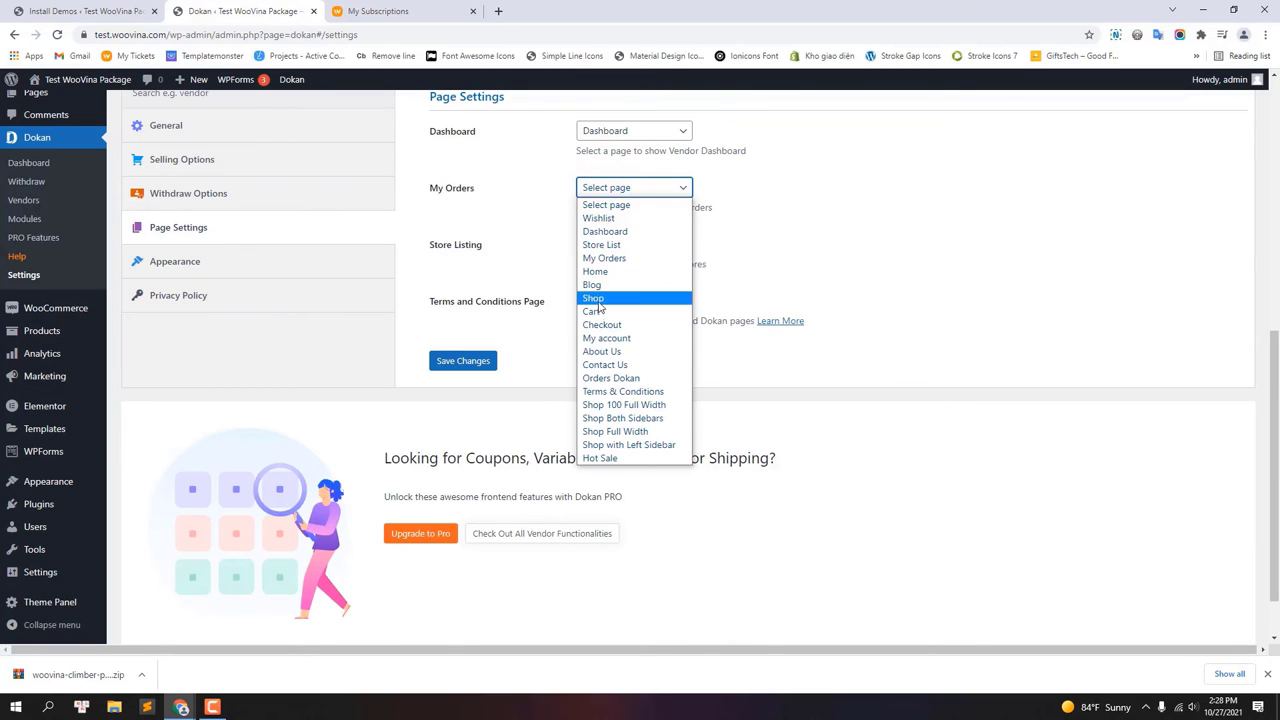
pyautogui.click(611, 381)
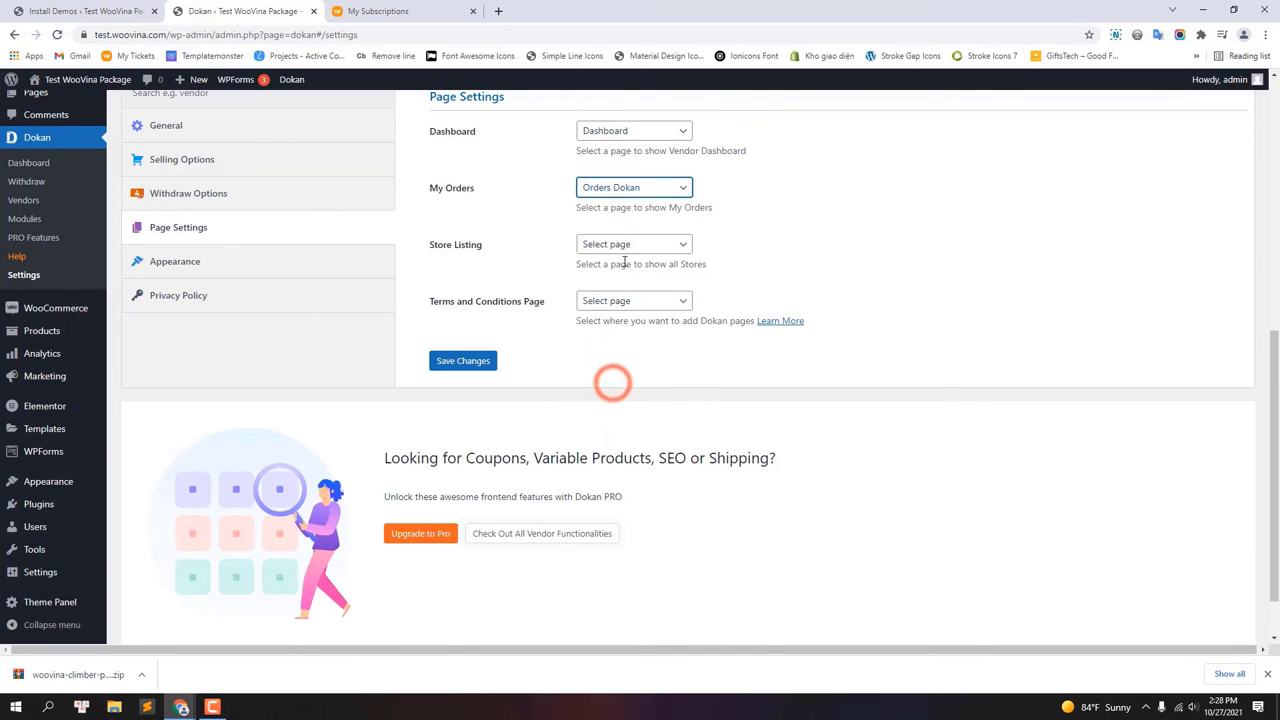
# Assign Store List as the store listing page and Terms & Conditions as the terms page, and save Dokan's page settings.
pyautogui.click(611, 244)
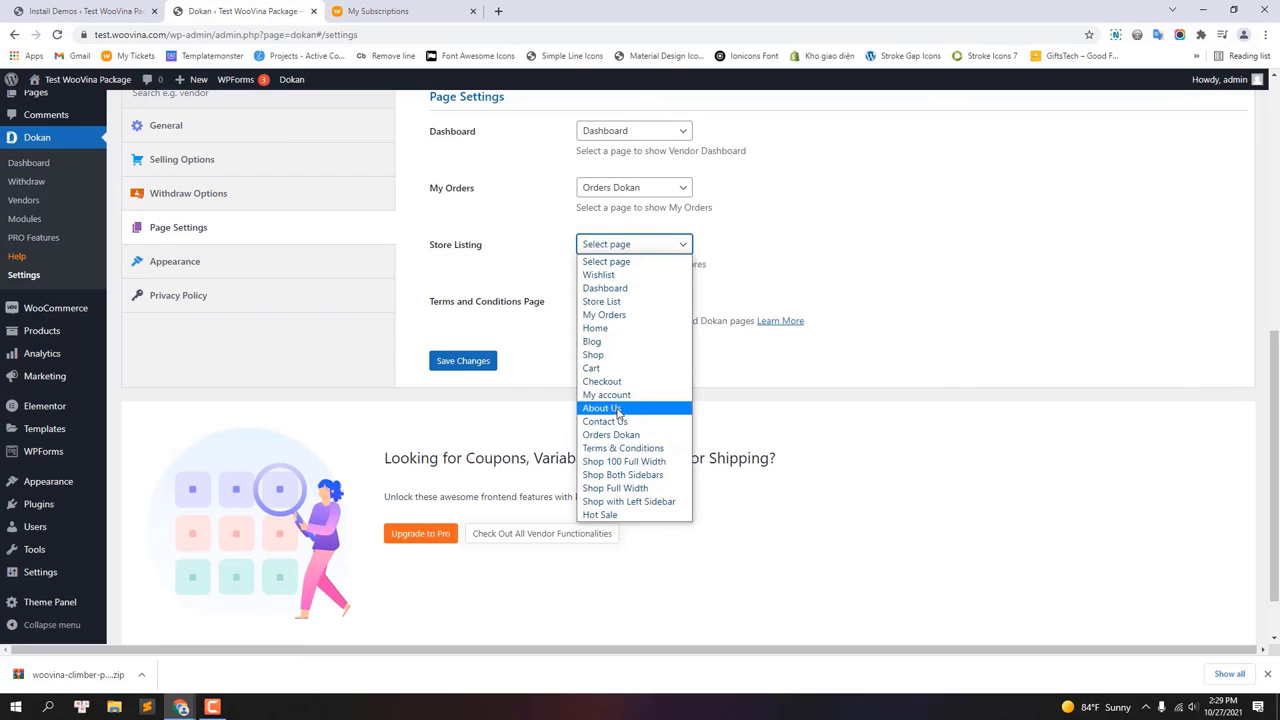
pyautogui.click(619, 302)
pyautogui.click(619, 302)
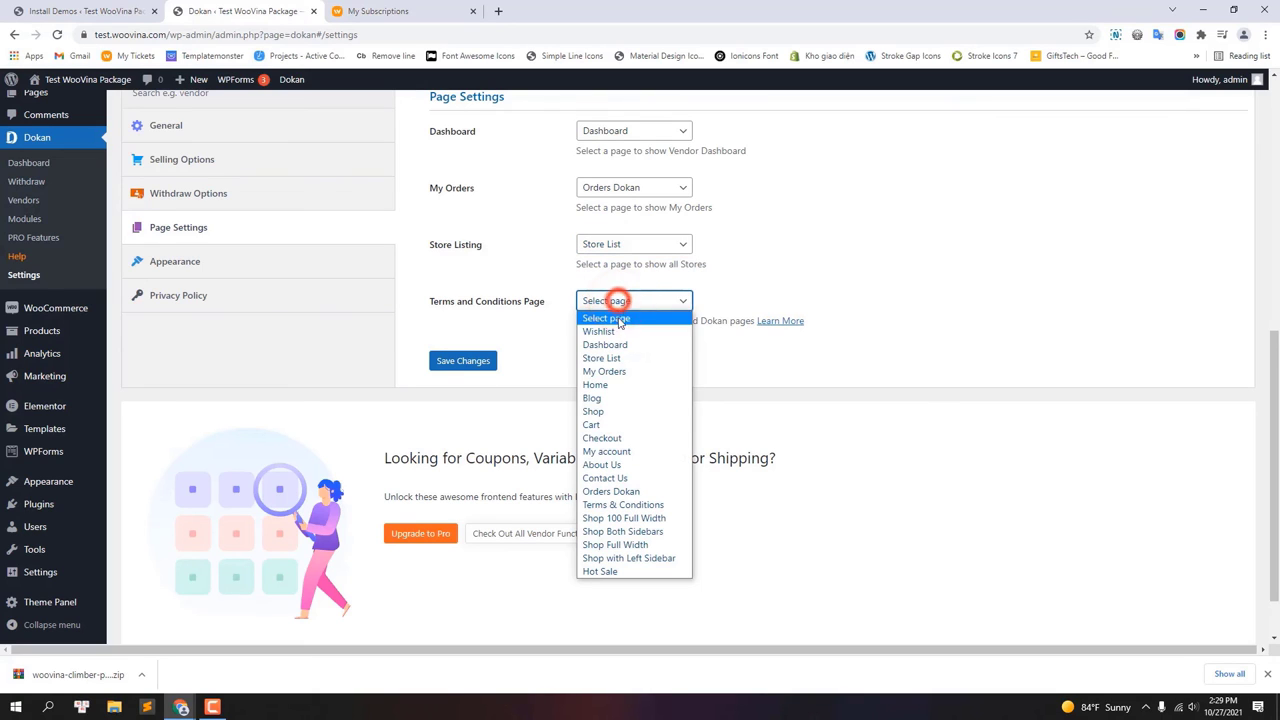
pyautogui.click(620, 504)
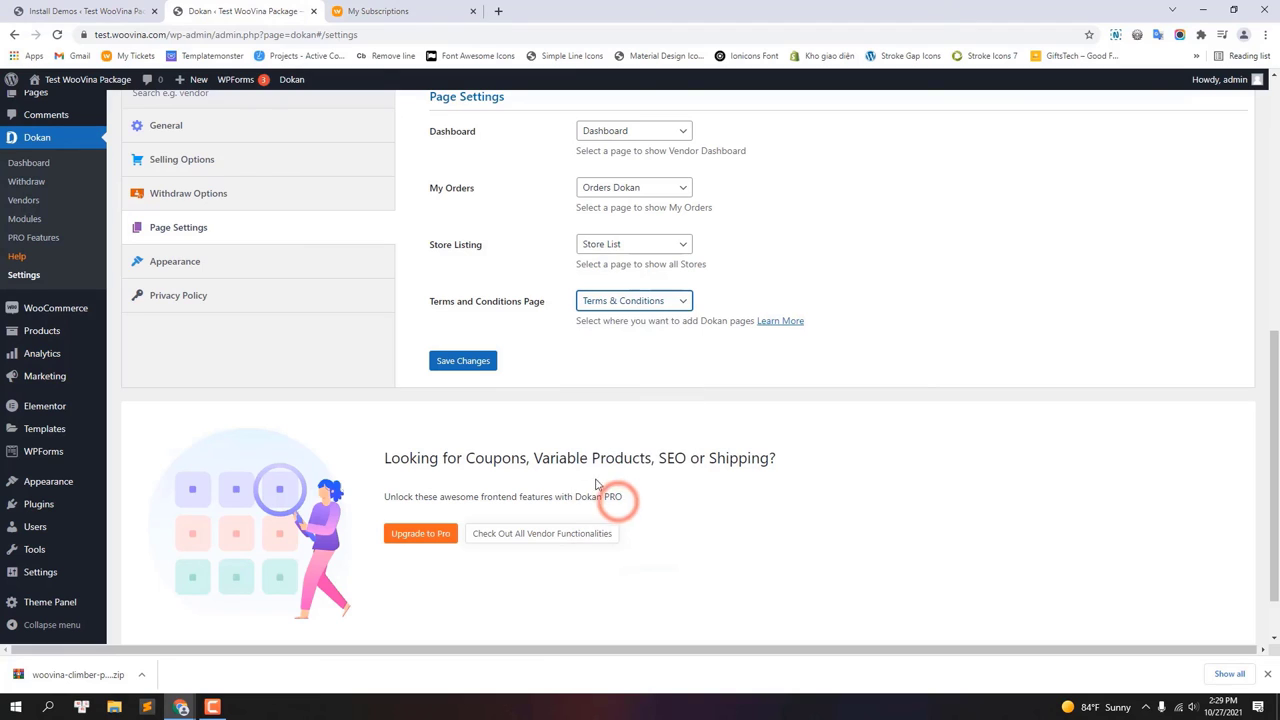
pyautogui.click(447, 362)
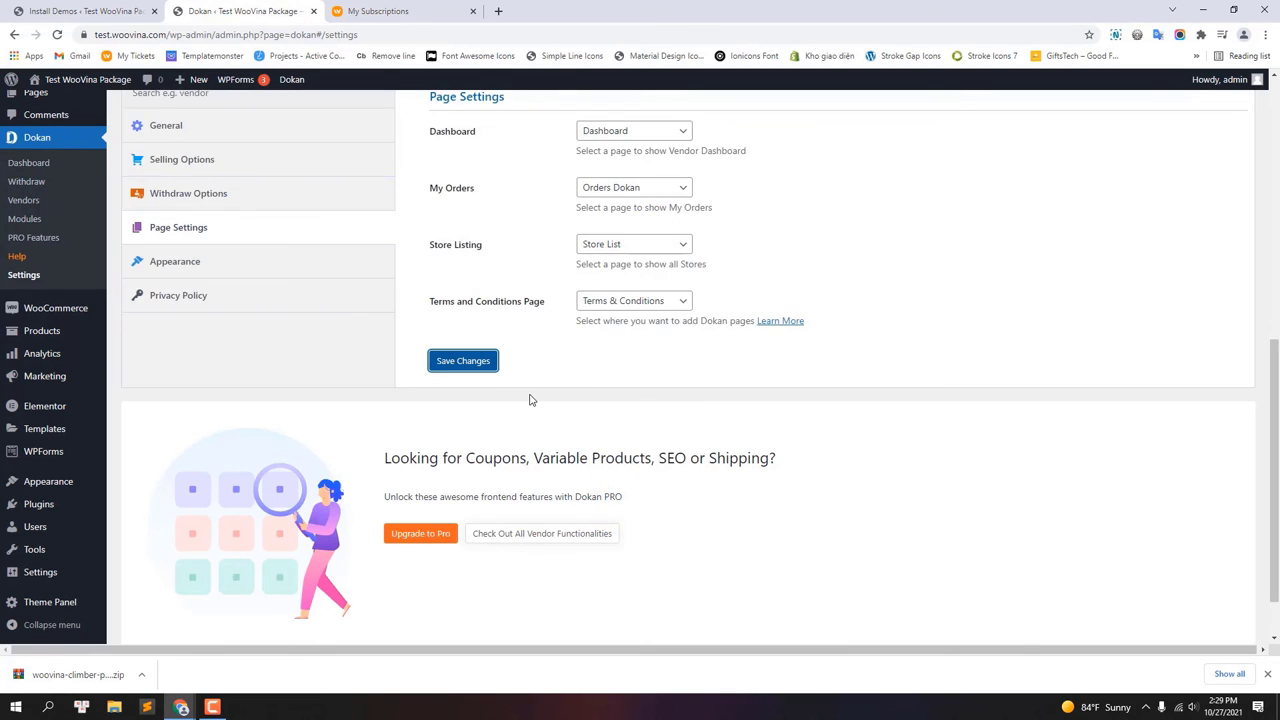
# Open WordPress's permalink settings and review the common, optional and product permalink structures.
pyautogui.moveTo(50, 573)
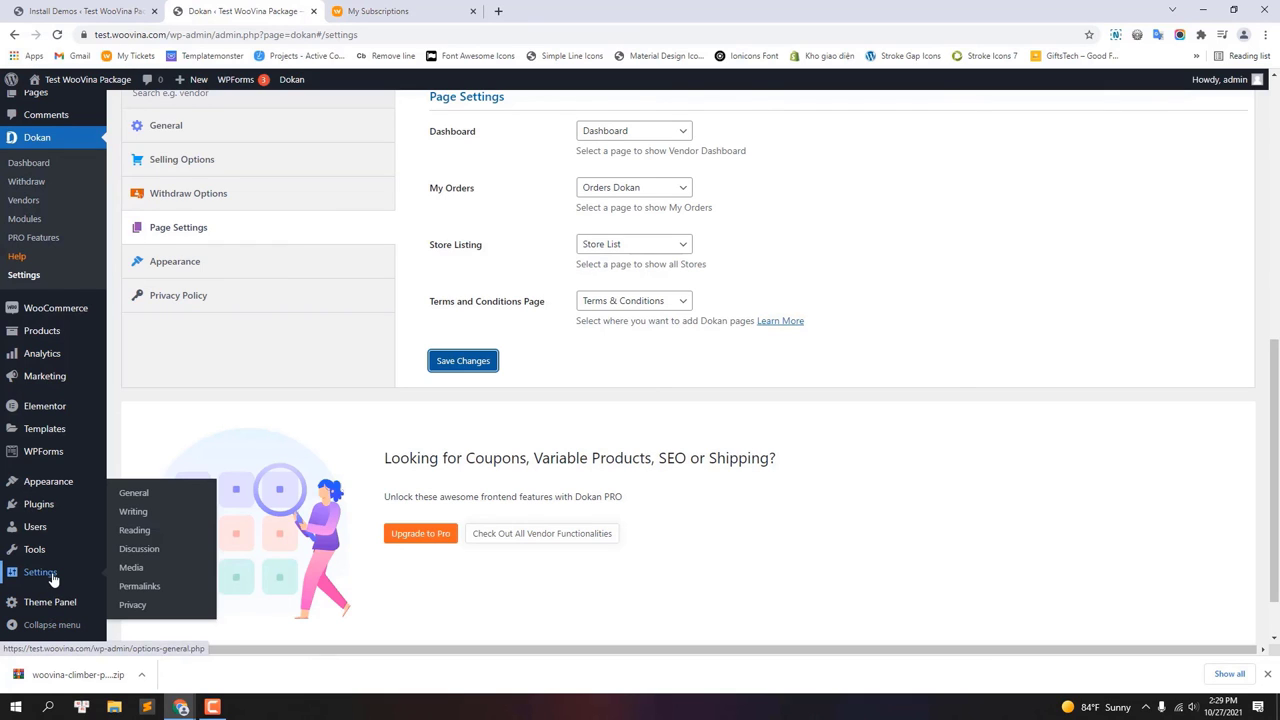
pyautogui.click(143, 588)
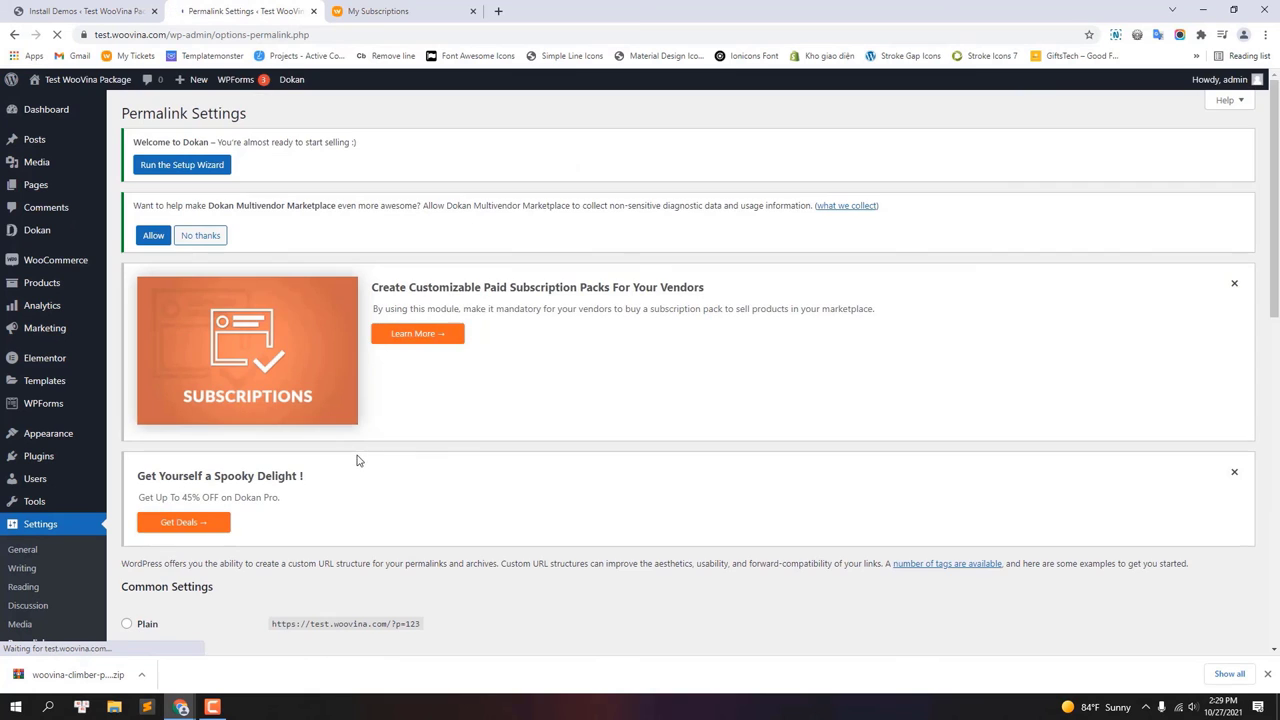
pyautogui.scroll(-3, 358, 467)
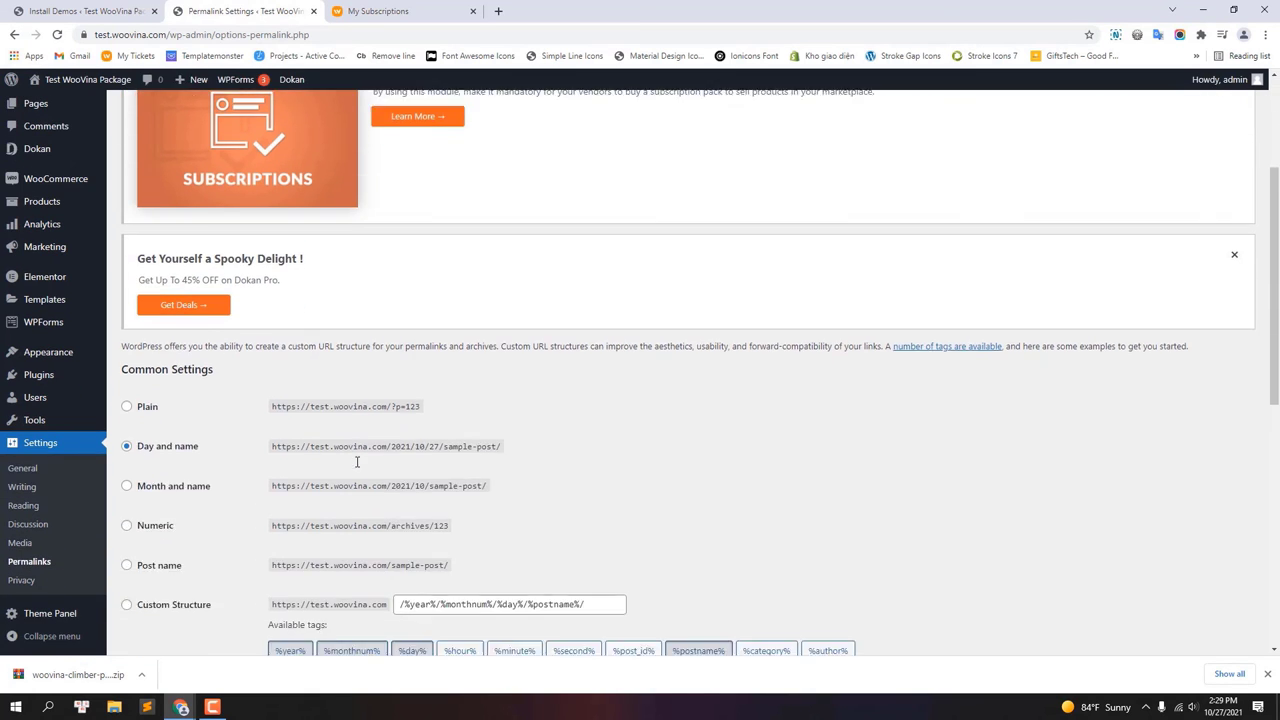
pyautogui.scroll(-5, 208, 388)
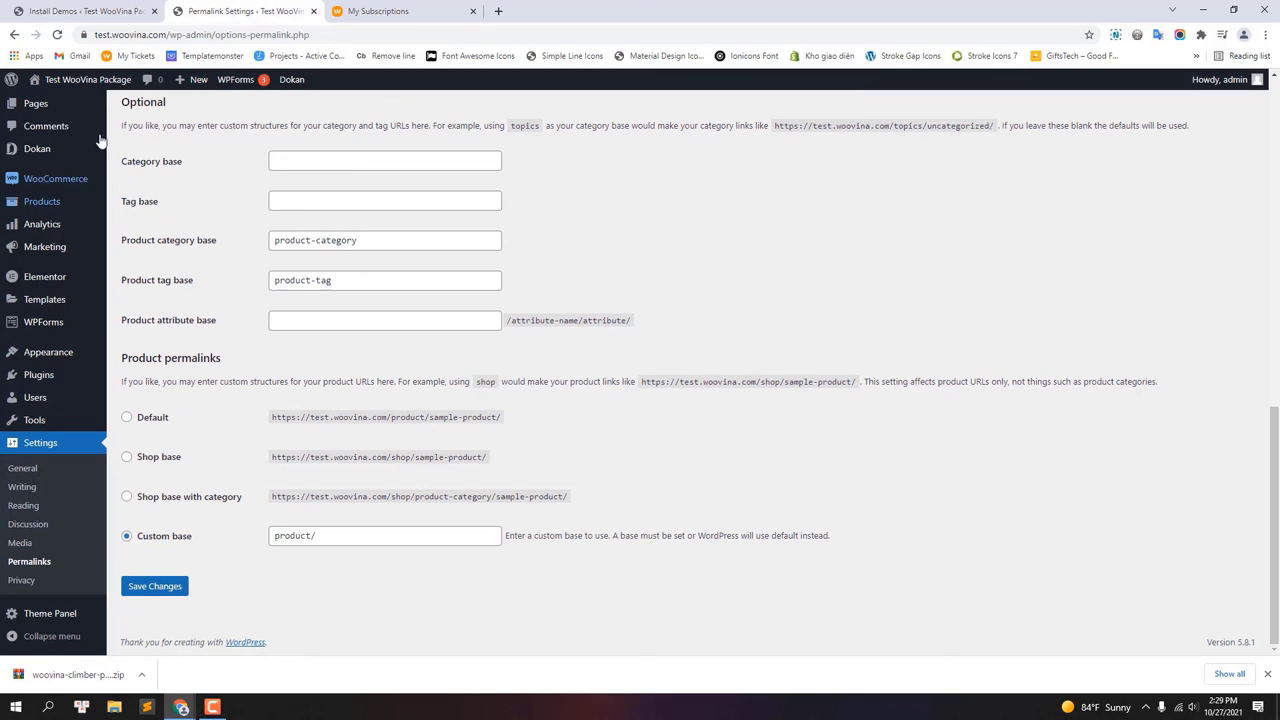
# Visit the site's front end and check the imported Climber home page down to the footer.
pyautogui.click(101, 88)
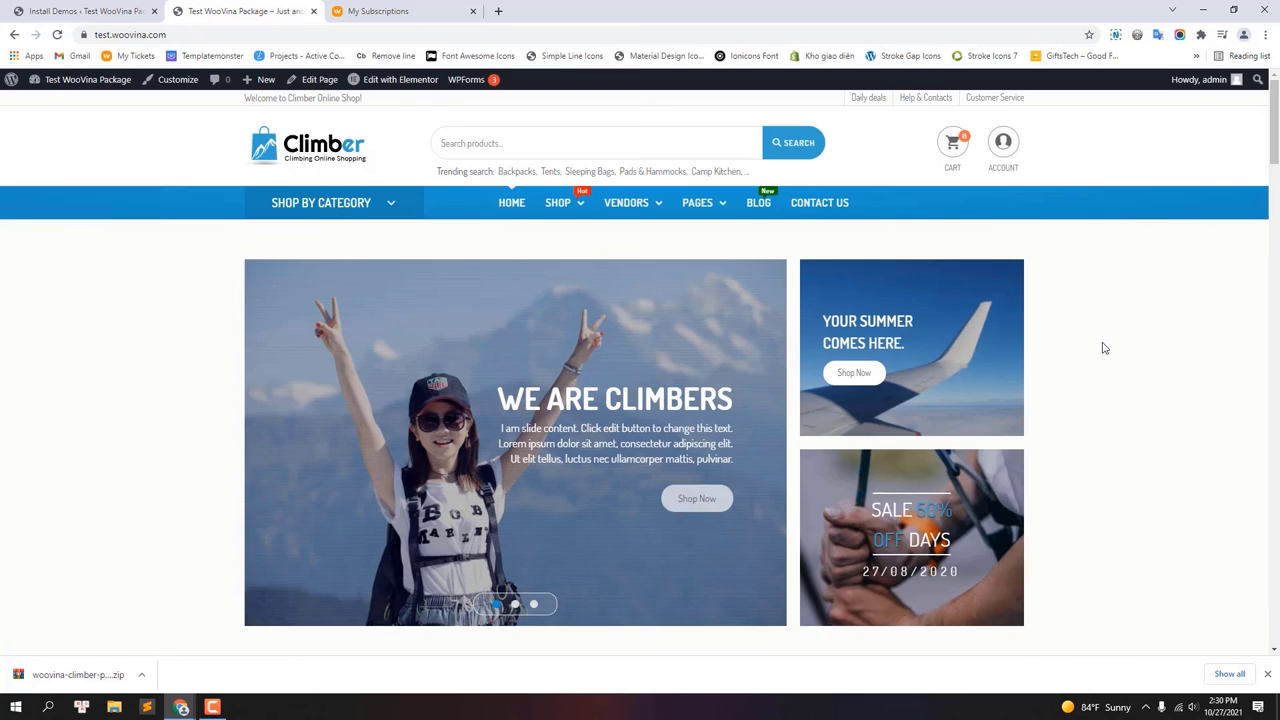
pyautogui.moveTo(1274, 100); pyautogui.dragTo(1274, 628)
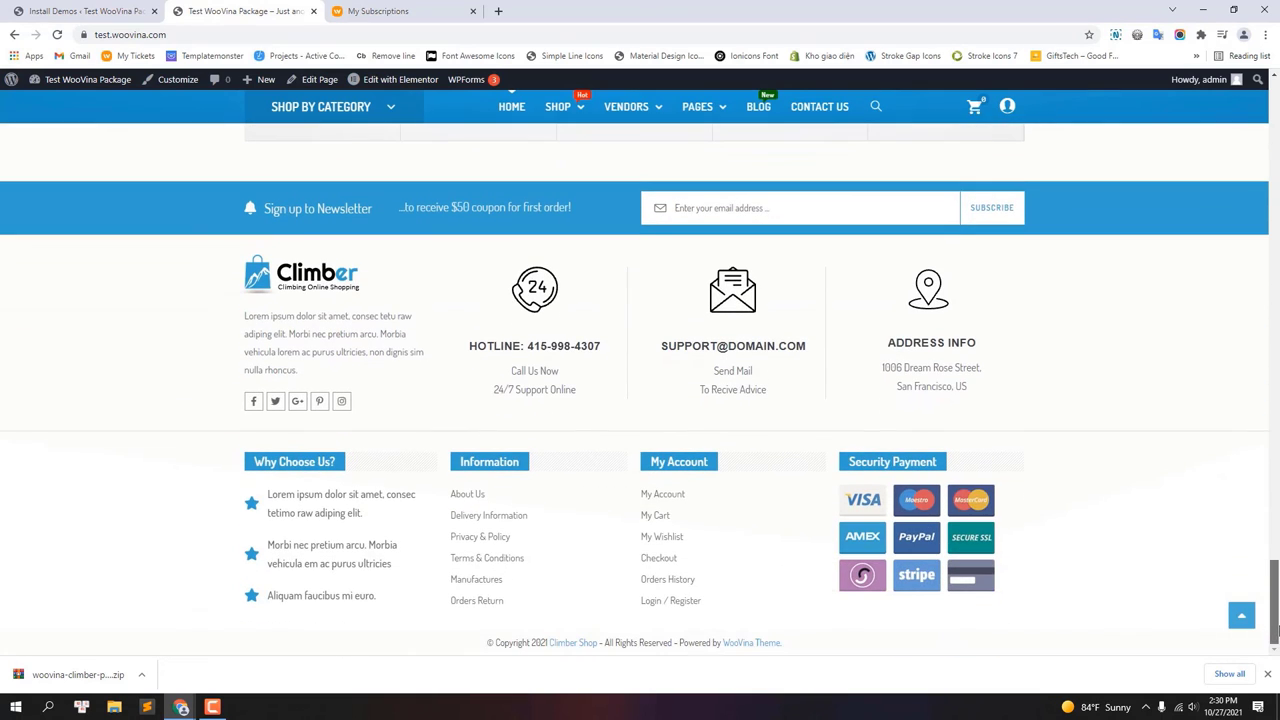